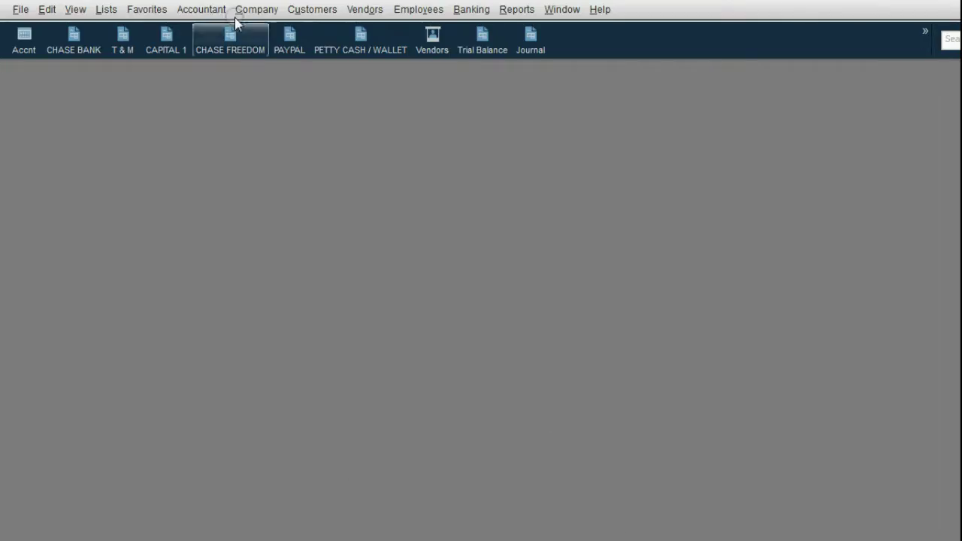
- Open the CHASE BANK register and go through the fields of the 07/01/2016 deposit
left_click(73, 45)
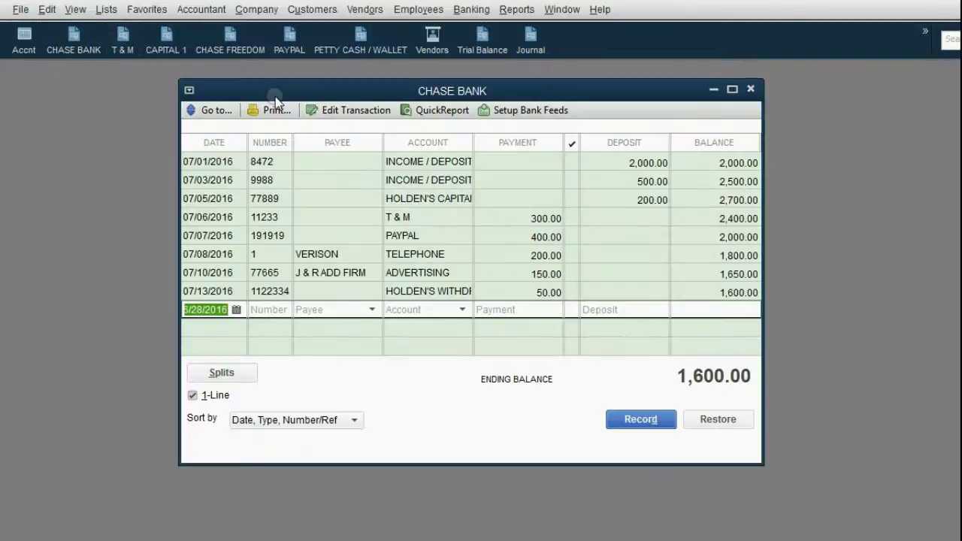
left_click_drag(275, 97, 233, 96)
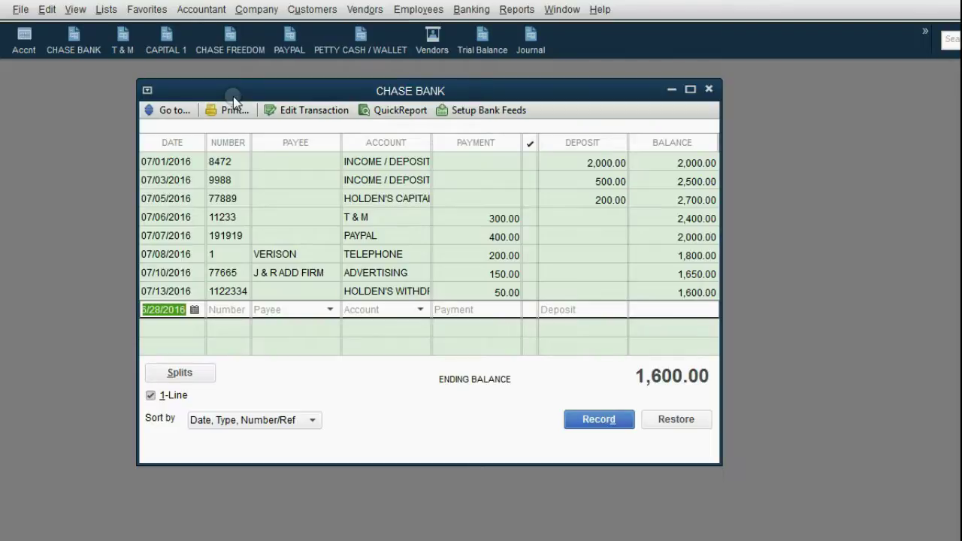
left_click(196, 161)
left_click(222, 160)
left_click(275, 158)
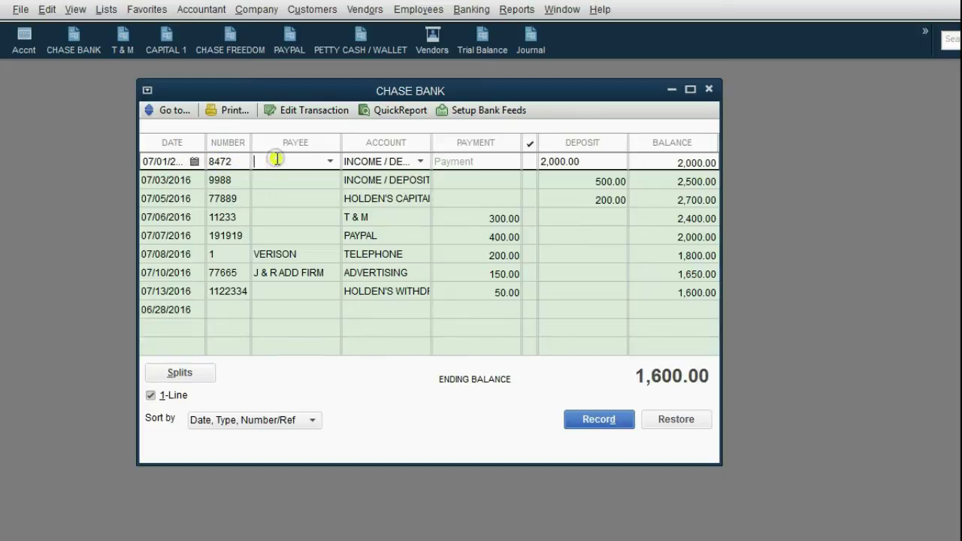
left_click(363, 160)
left_click(477, 157)
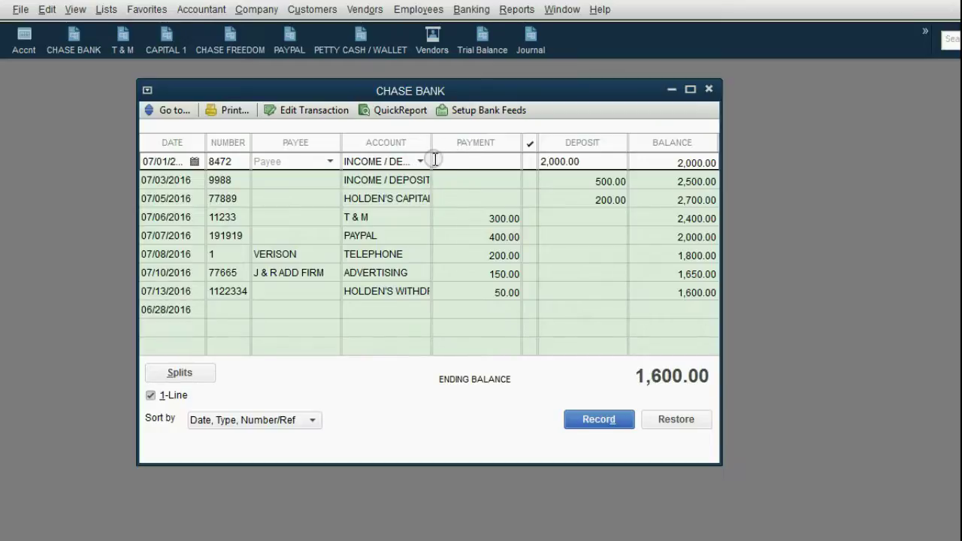
- Compare the payment and deposit amounts of the 07/03/2016 and 07/06/2016 transactions
left_click(462, 182)
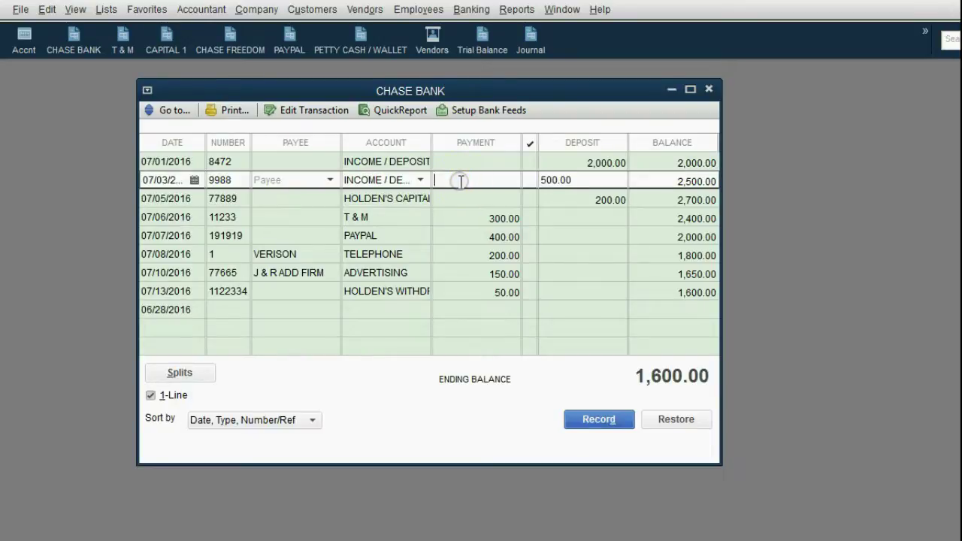
left_click_drag(572, 180, 539, 180)
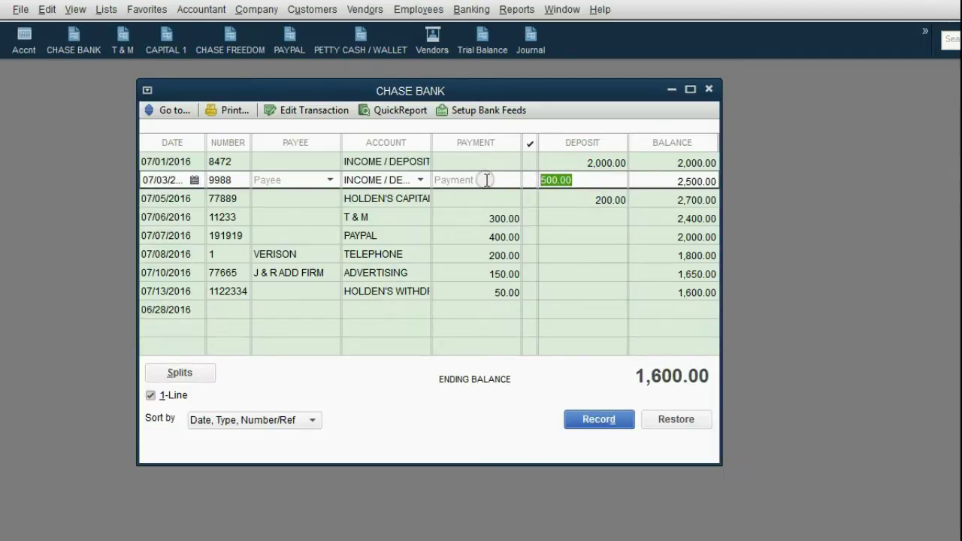
left_click_drag(571, 180, 541, 181)
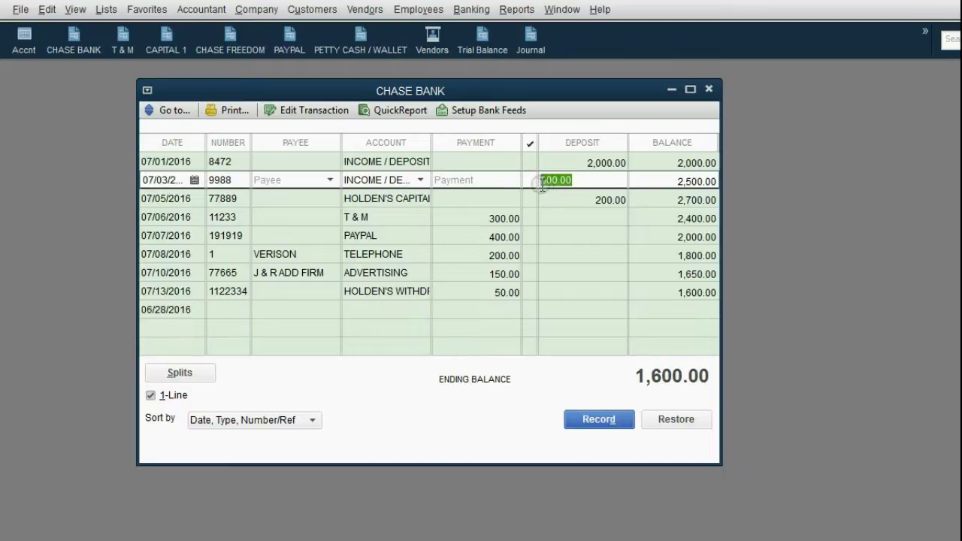
left_click(460, 217)
left_click_drag(460, 217, 436, 217)
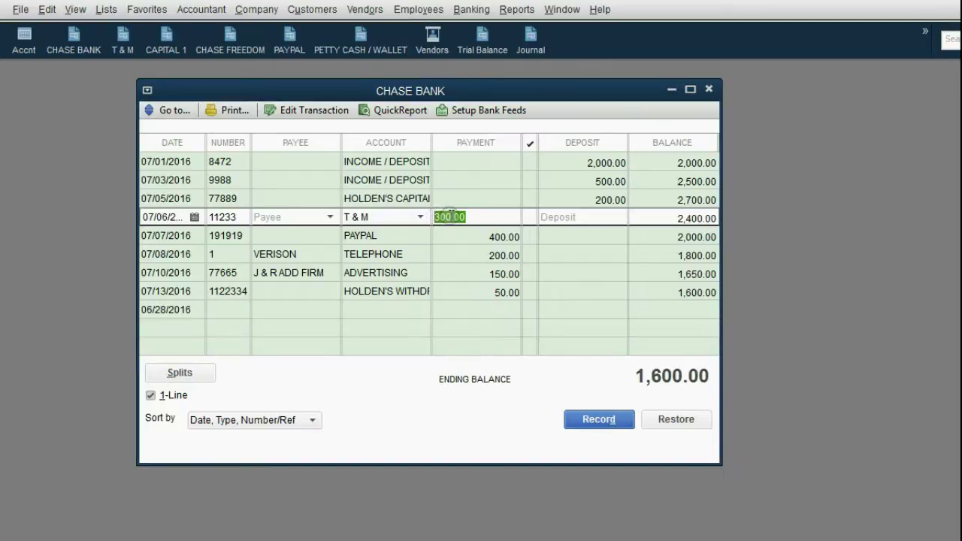
- Move the 500.00 amount of the 07/03/2016 transaction from the deposit column to the payment column
left_click(575, 179)
left_click_drag(574, 180, 541, 180)
right_click(553, 180)
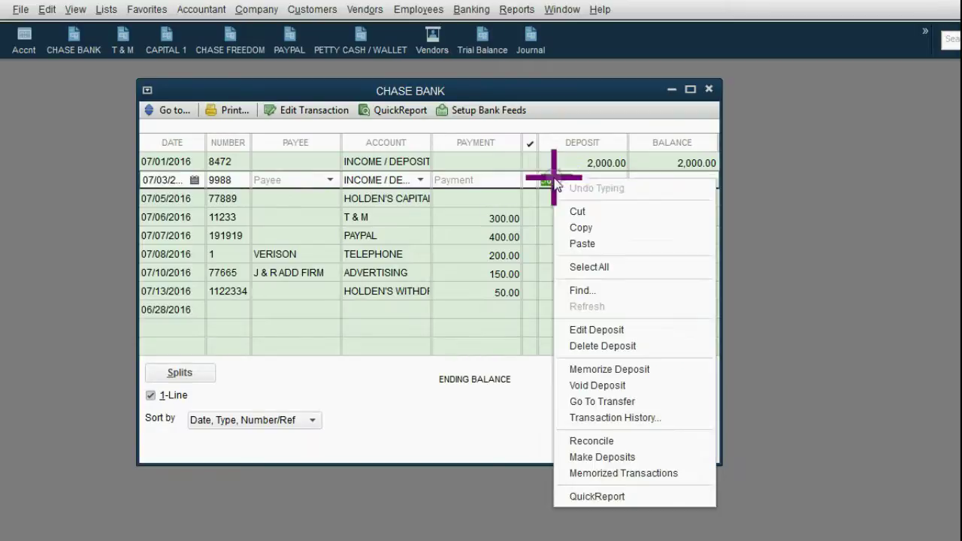
left_click(568, 209)
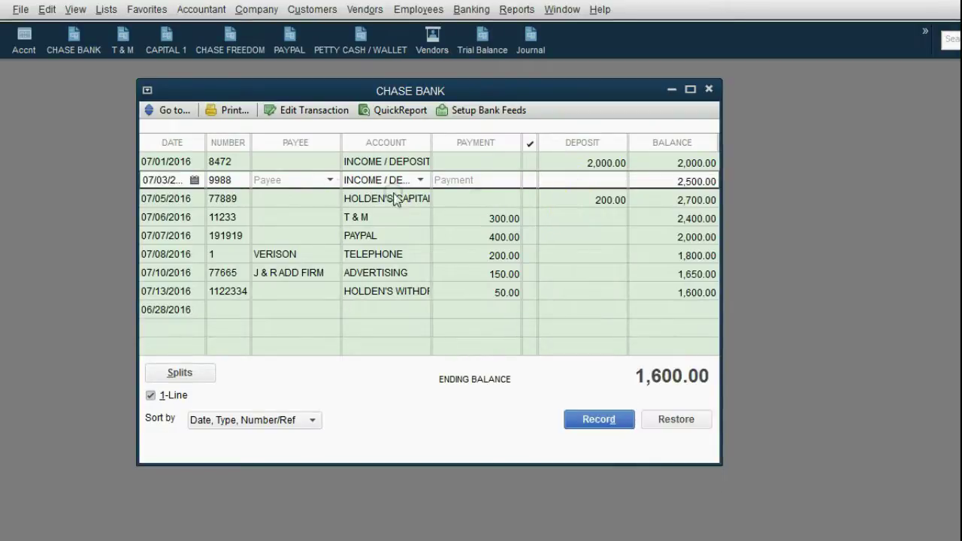
left_click(466, 178)
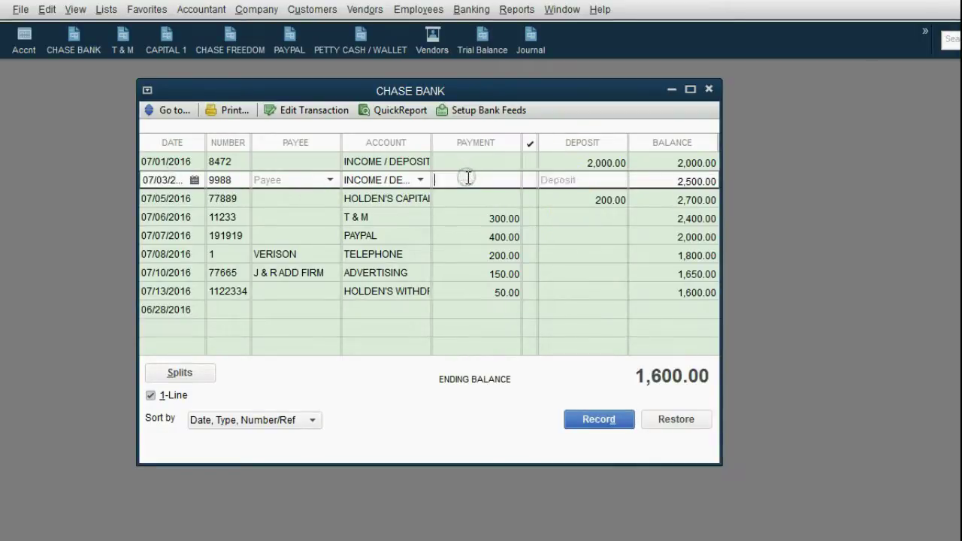
right_click(467, 178)
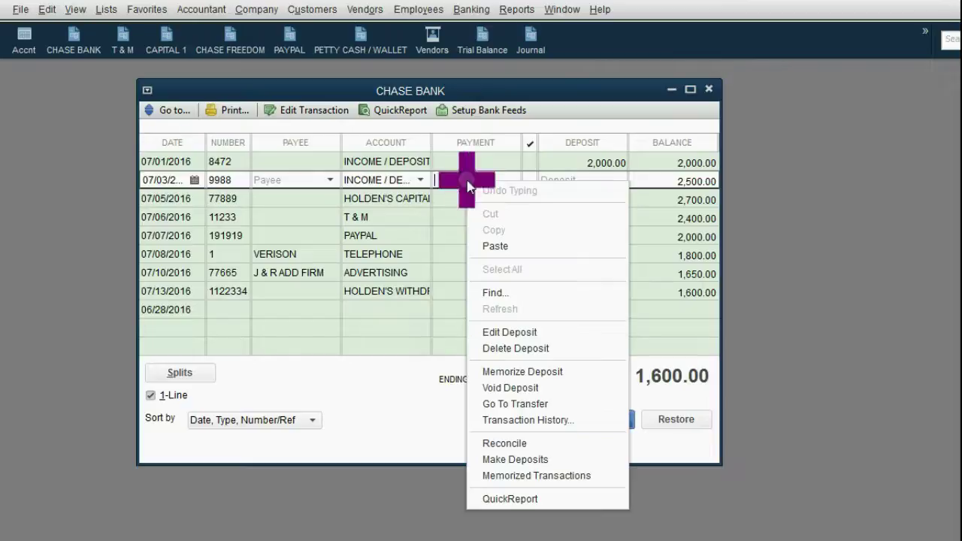
left_click(485, 243)
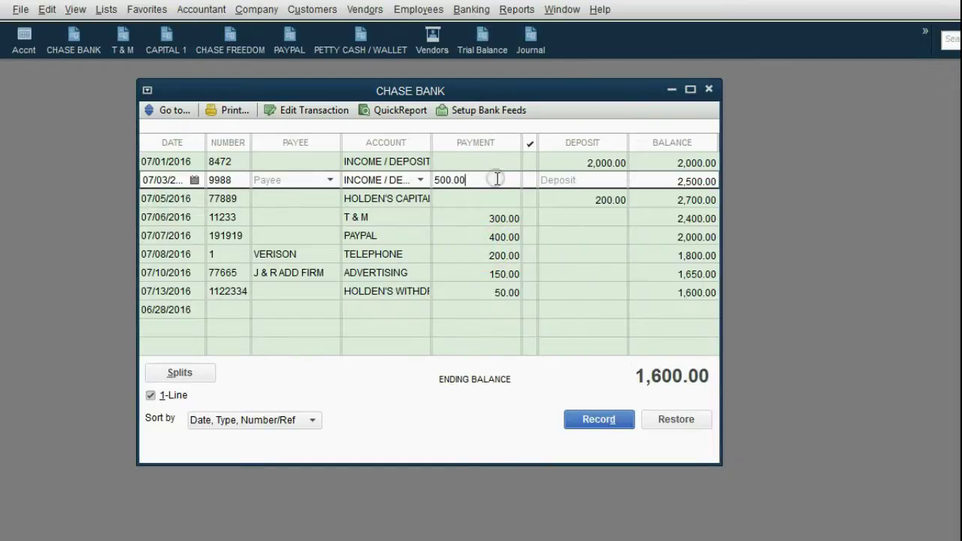
- Try to record the 07/03/2016 income transaction with its amount entered as a payment
left_click(580, 418)
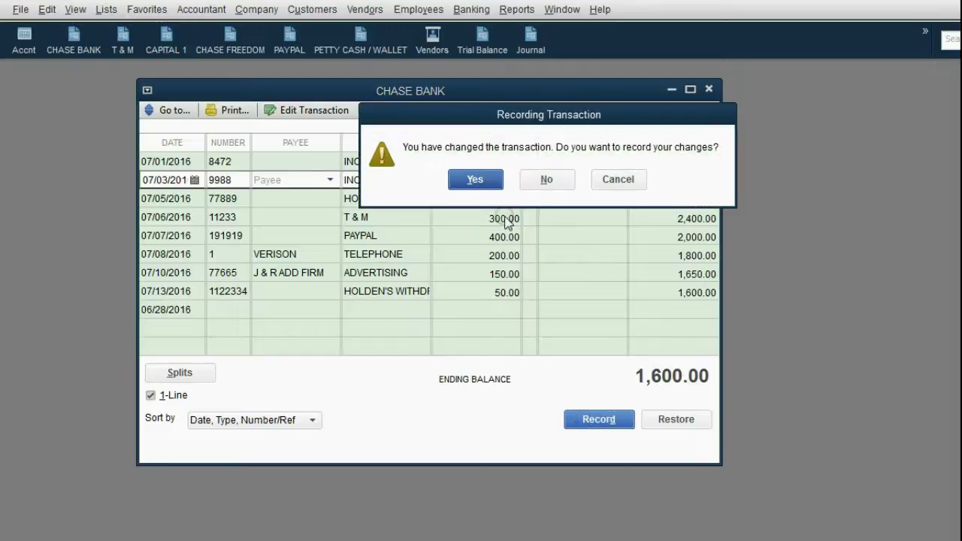
left_click(481, 181)
left_click_drag(496, 119, 458, 120)
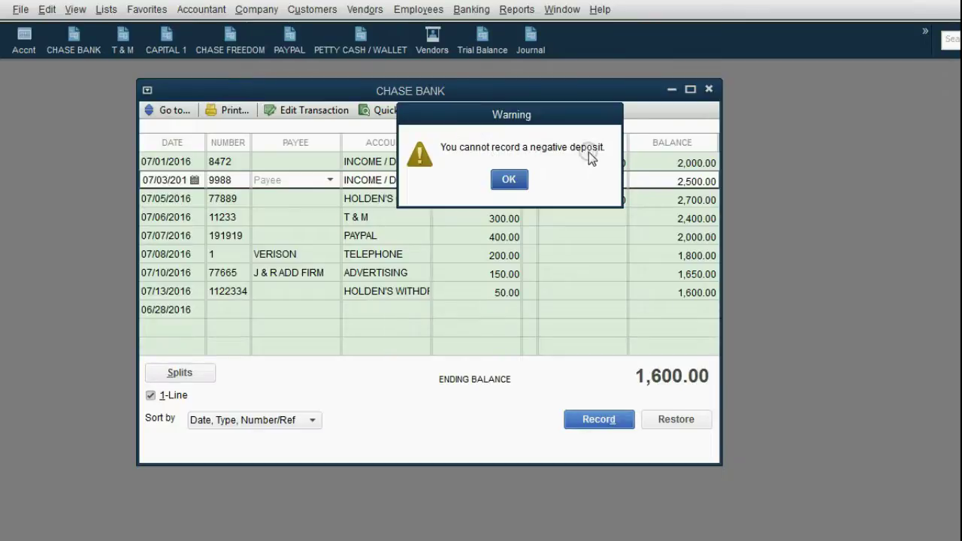
left_click(514, 177)
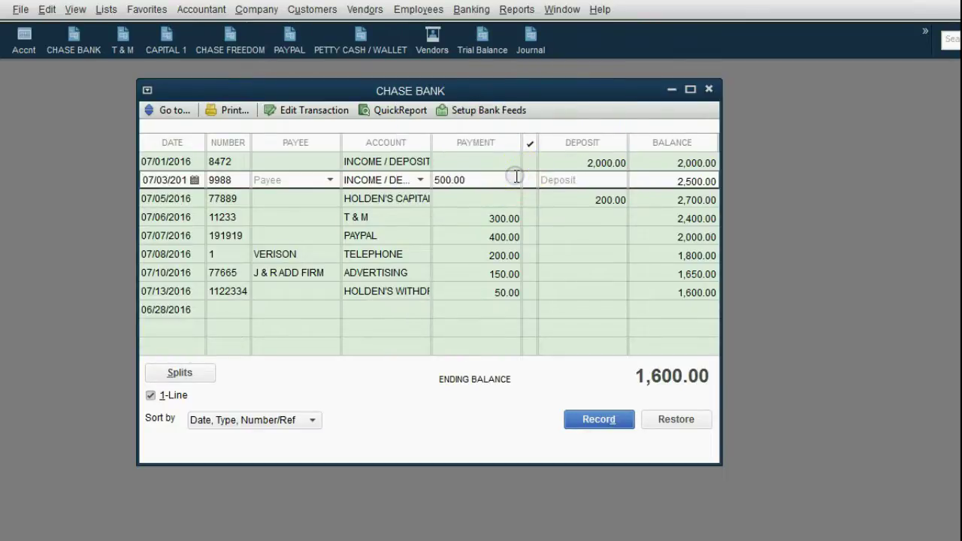
- Discard the unsaved change by restoring the 07/03/2016 transaction to its original entry
left_click_drag(515, 178, 432, 181)
left_click(474, 180)
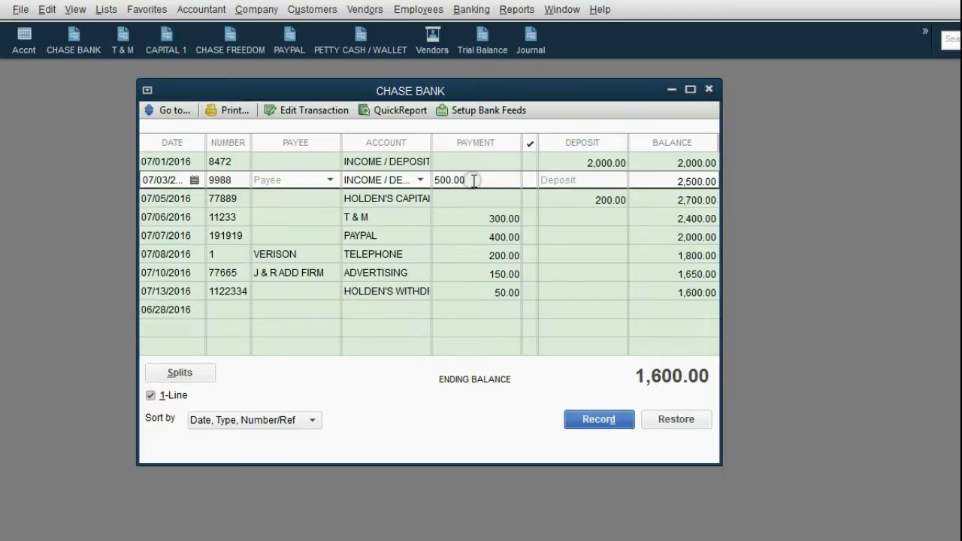
left_click(558, 180)
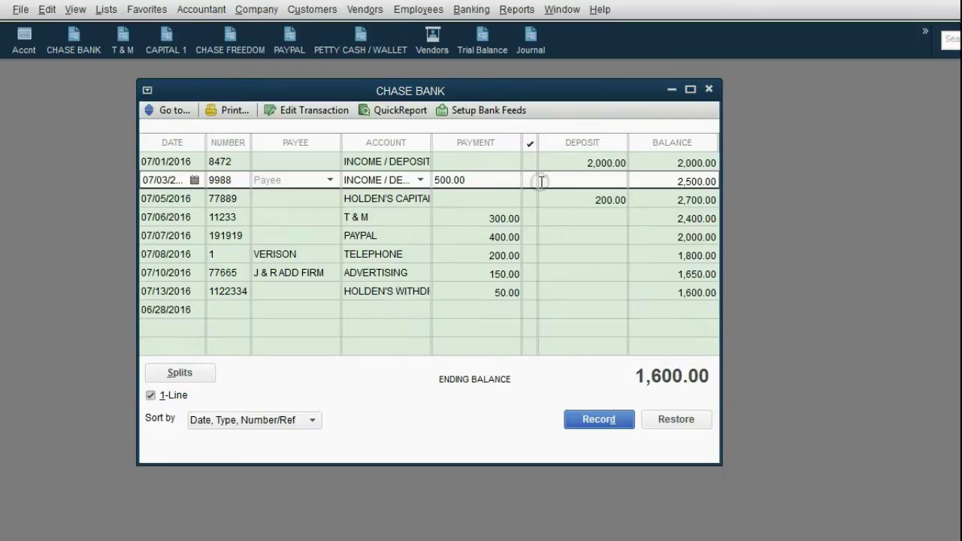
left_click(528, 179)
left_click(528, 180)
left_click(670, 423)
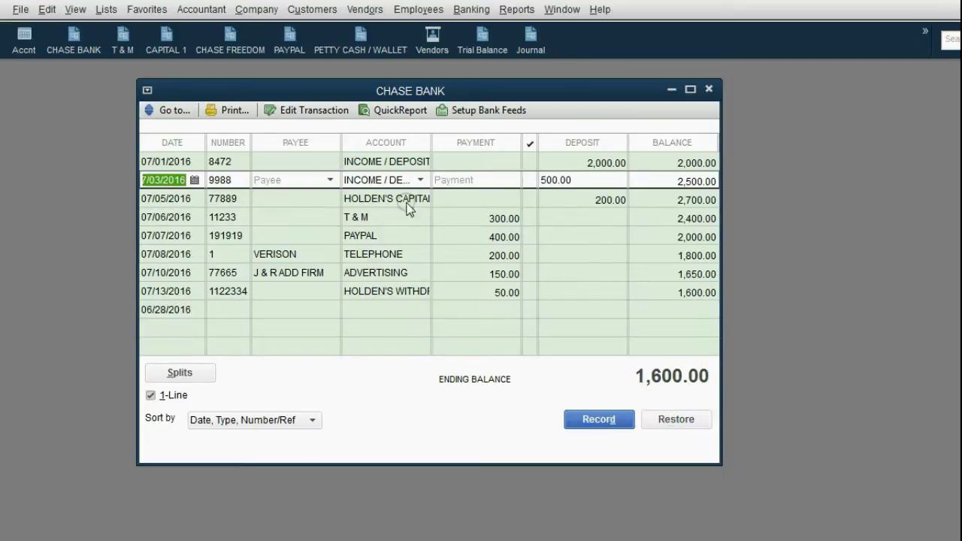
left_click(323, 180)
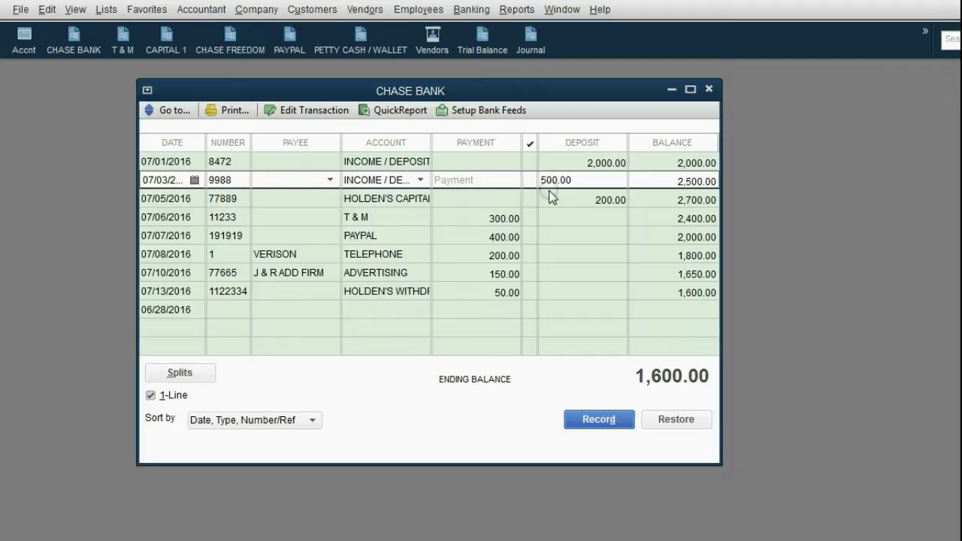
- Move the 300.00 amount of the 07/06/2016 T & M transaction from the payment column to the deposit column
left_click(481, 216)
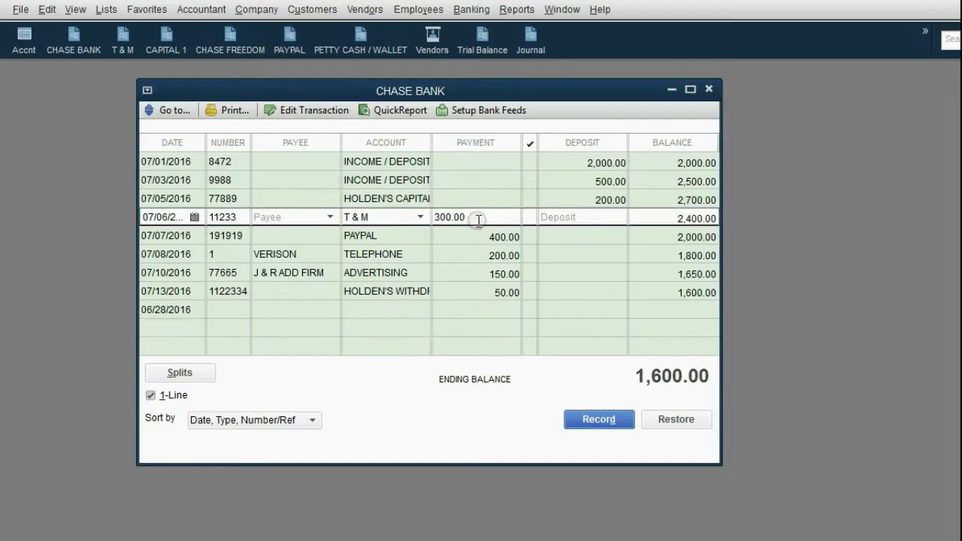
left_click_drag(476, 218, 440, 221)
right_click(439, 222)
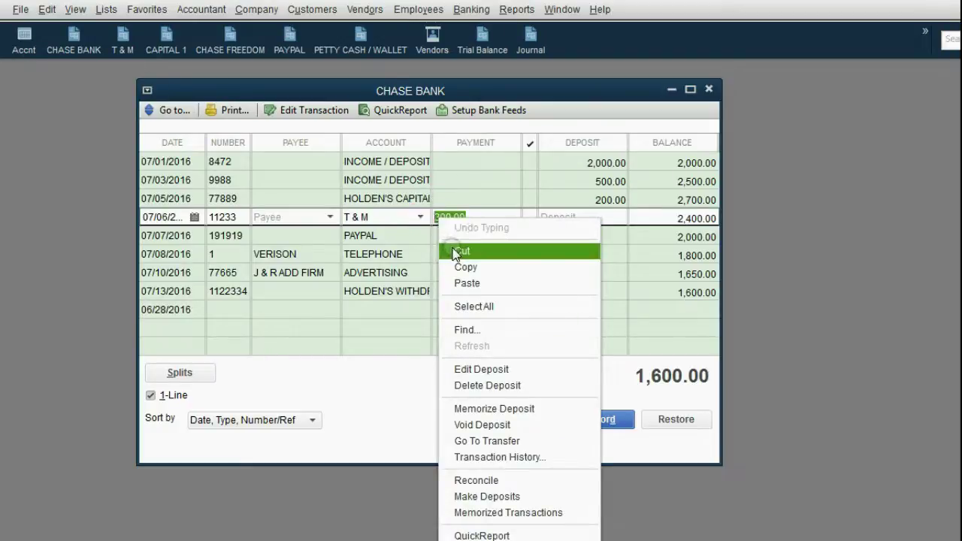
left_click(462, 250)
left_click(558, 217)
right_click(558, 218)
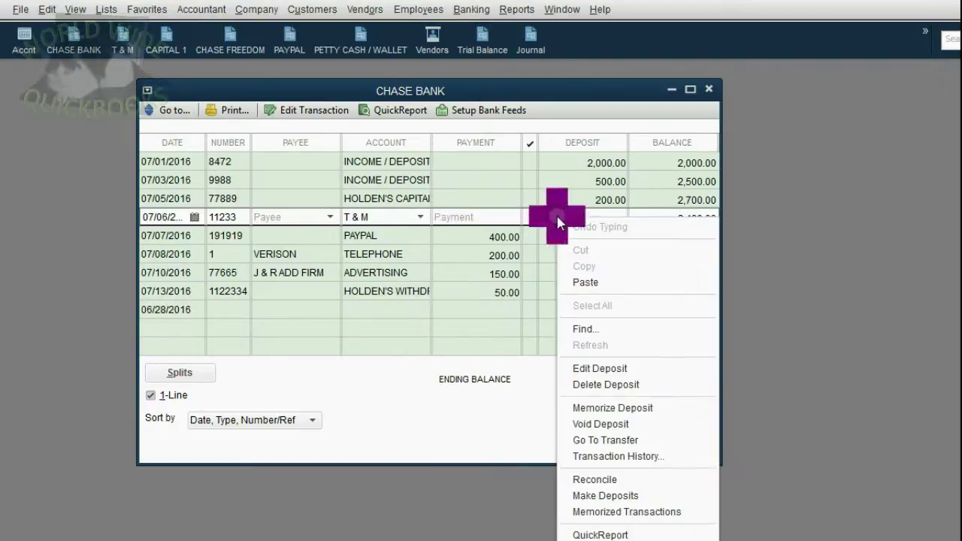
left_click(584, 282)
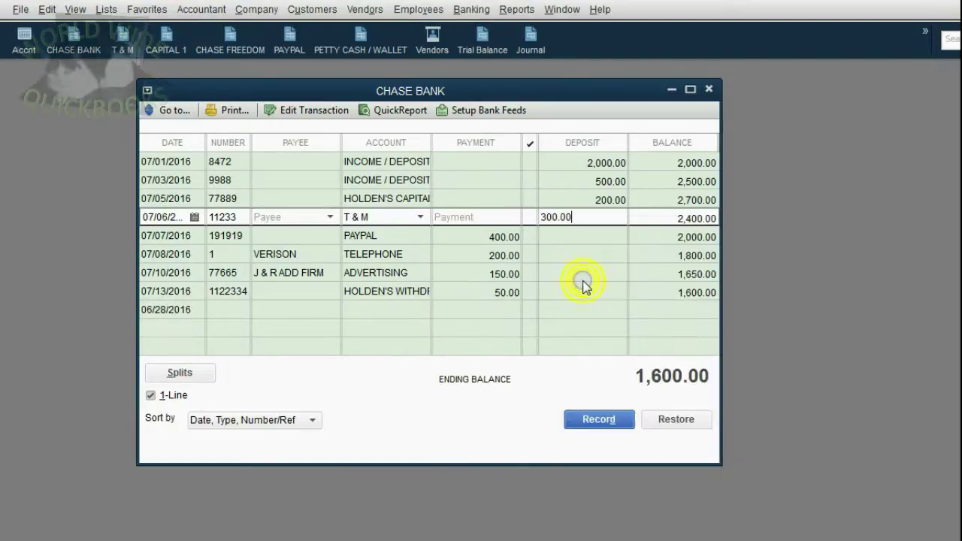
- Try to record the changed 07/06/2016 T & M transaction, and restore its original entry
left_click(587, 418)
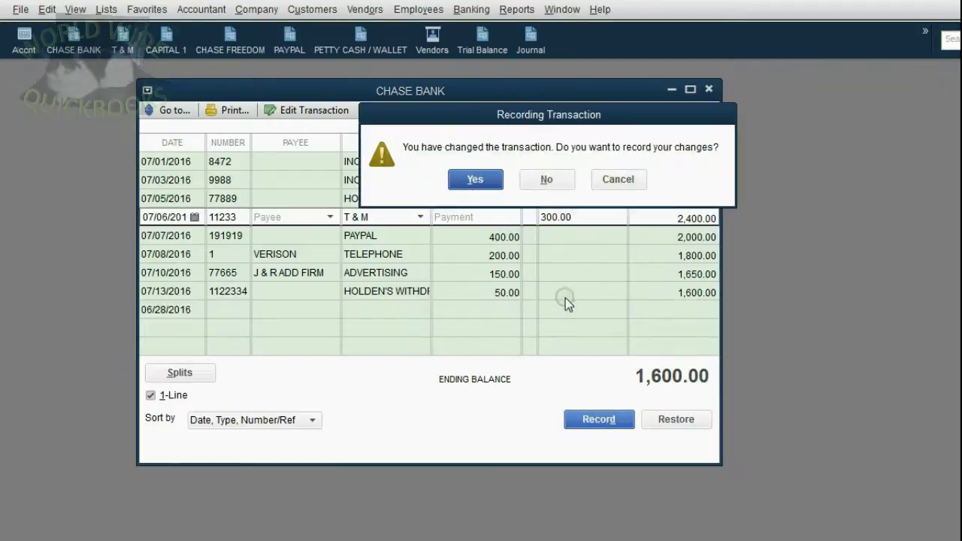
left_click(474, 181)
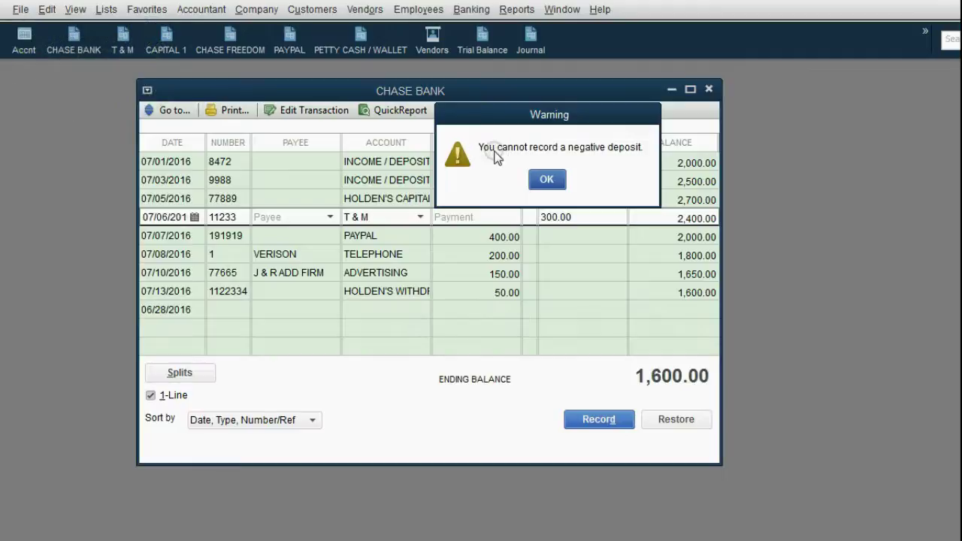
left_click(556, 176)
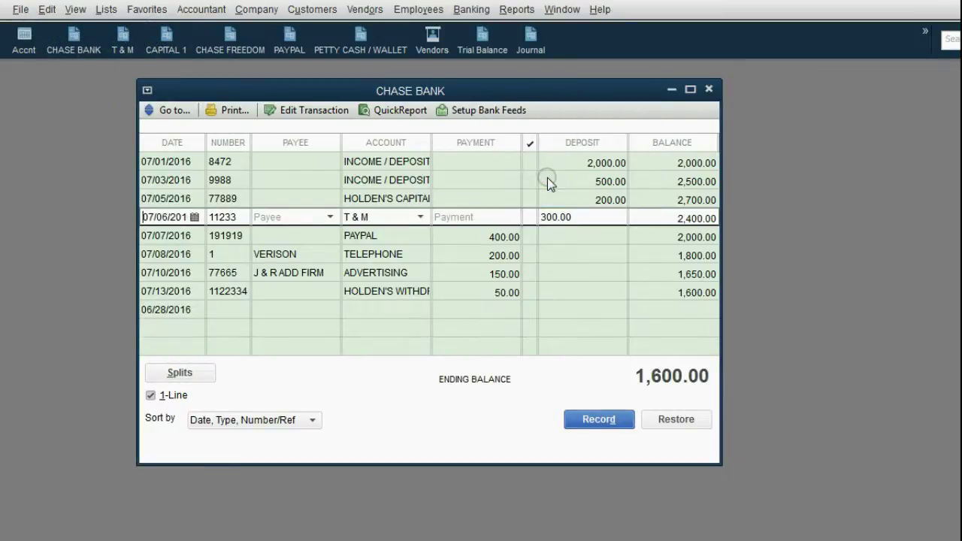
left_click(579, 216)
left_click(657, 421)
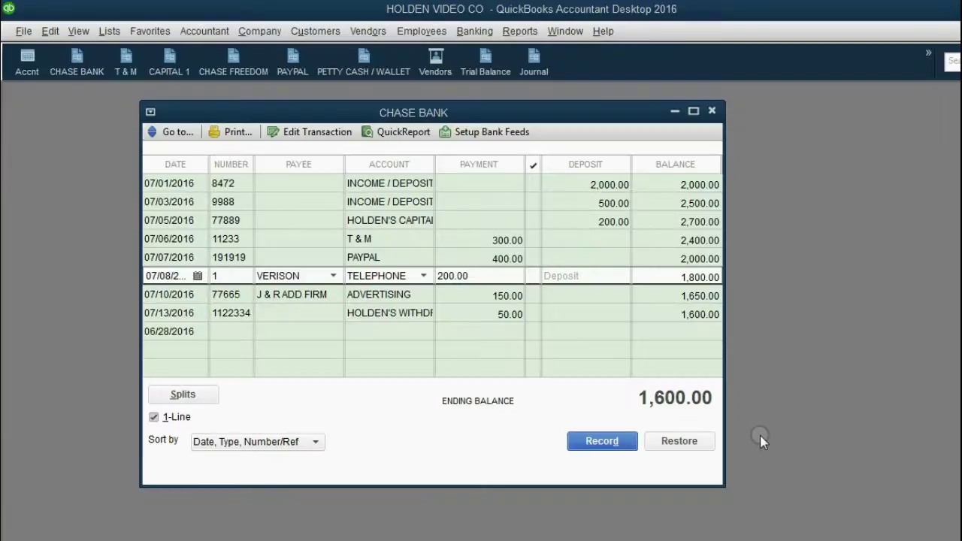
- Delete the 07/08/2016 VERISON check of 200.00 from the CHASE BANK register
left_click(229, 276)
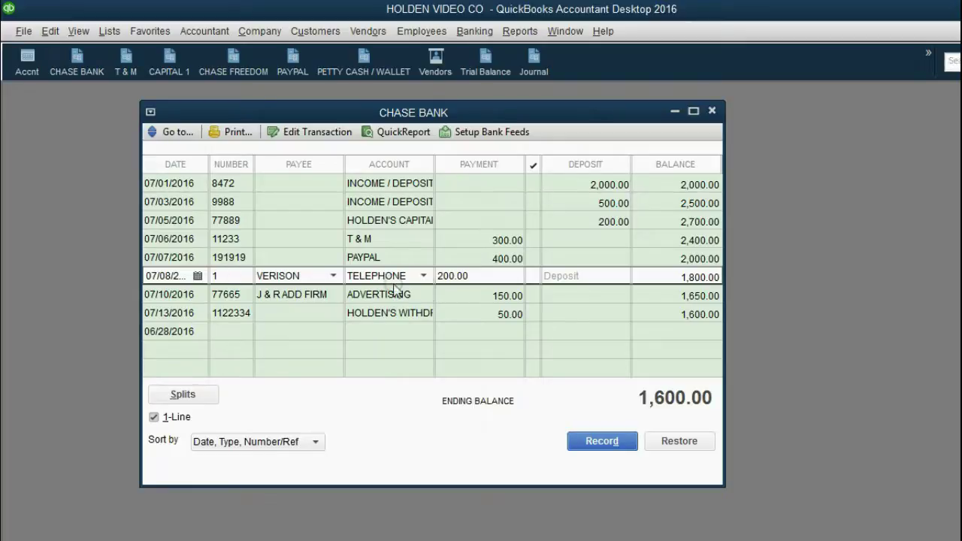
left_click(474, 276)
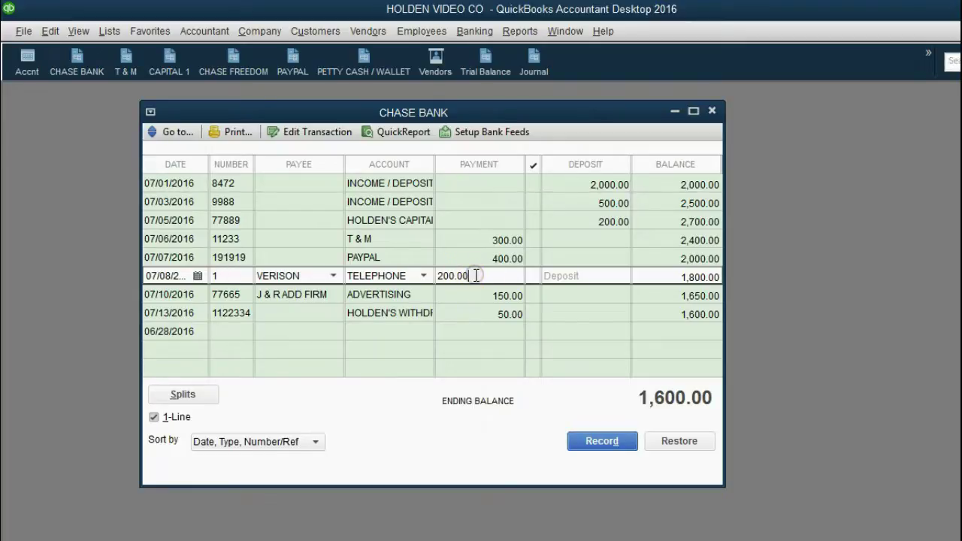
left_click(457, 295)
left_click(454, 276)
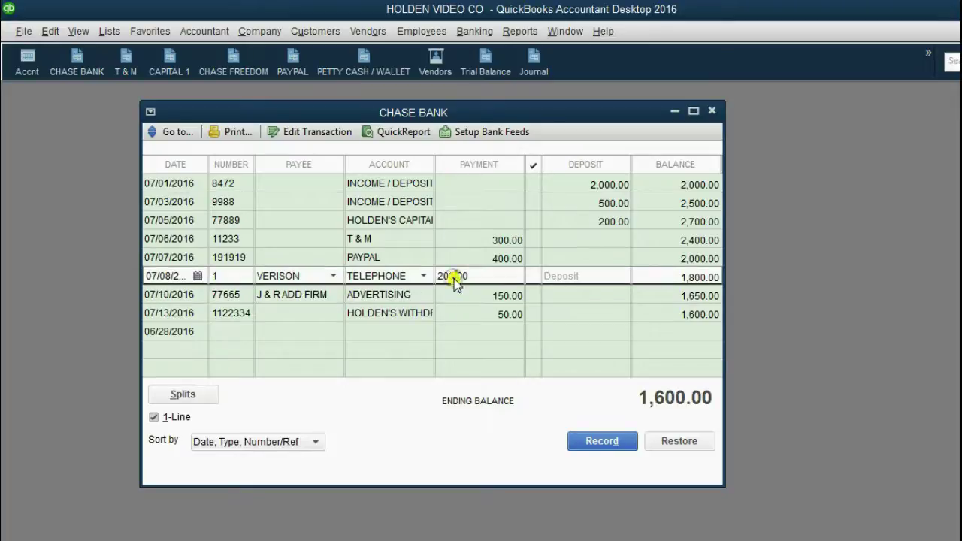
left_click(471, 276)
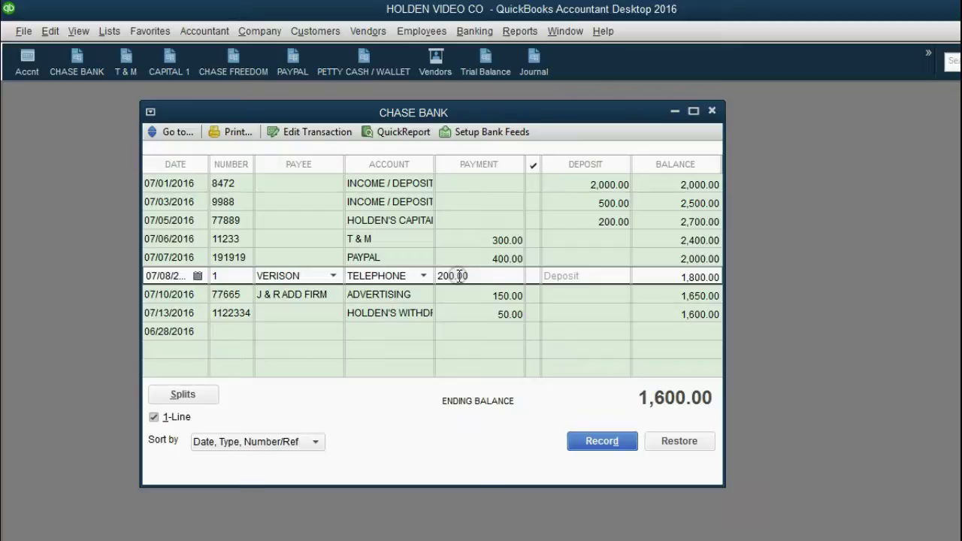
right_click(460, 276)
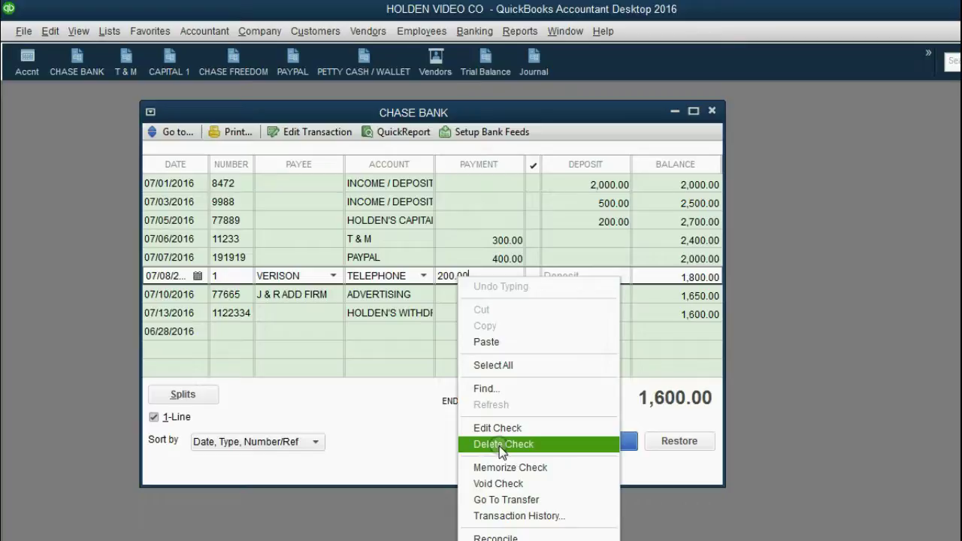
left_click(401, 276)
left_click(458, 276)
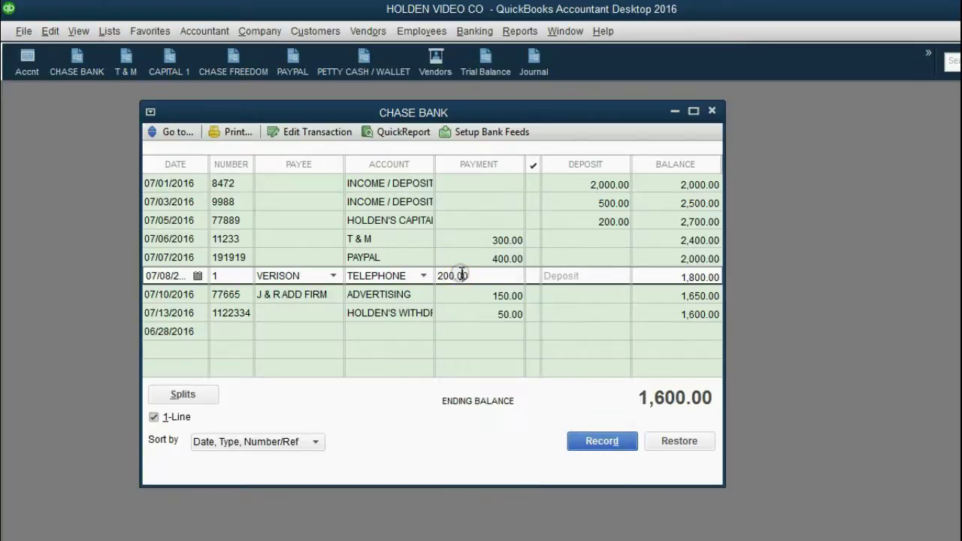
left_click(52, 32)
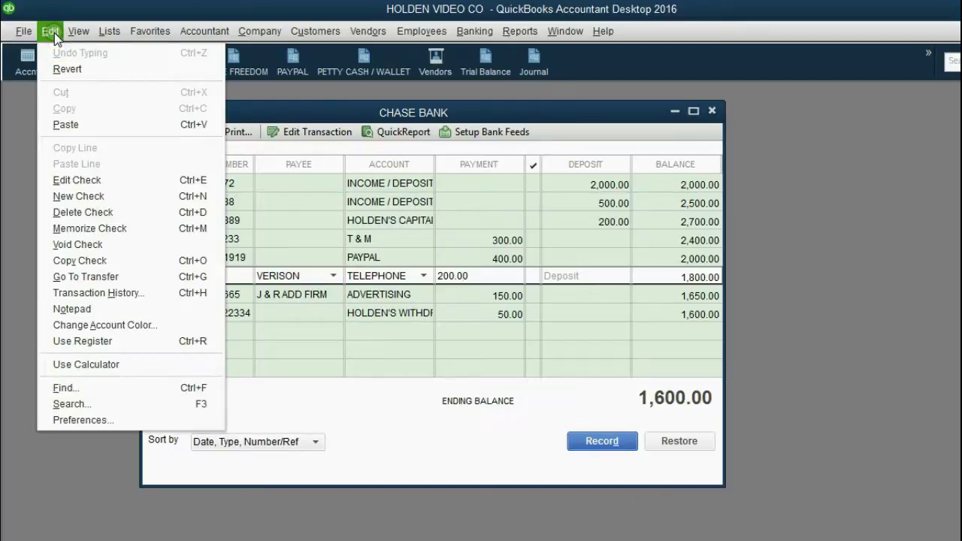
left_click(88, 214)
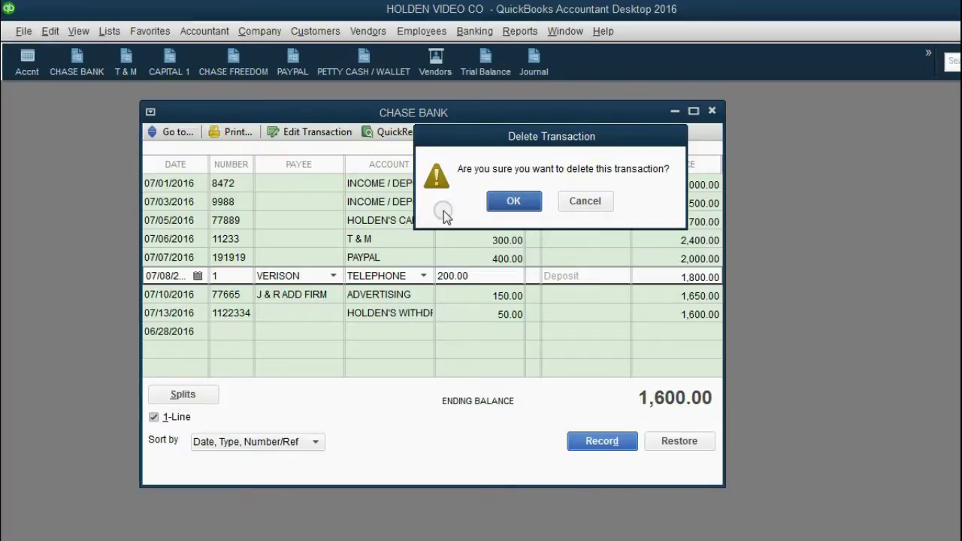
left_click(507, 206)
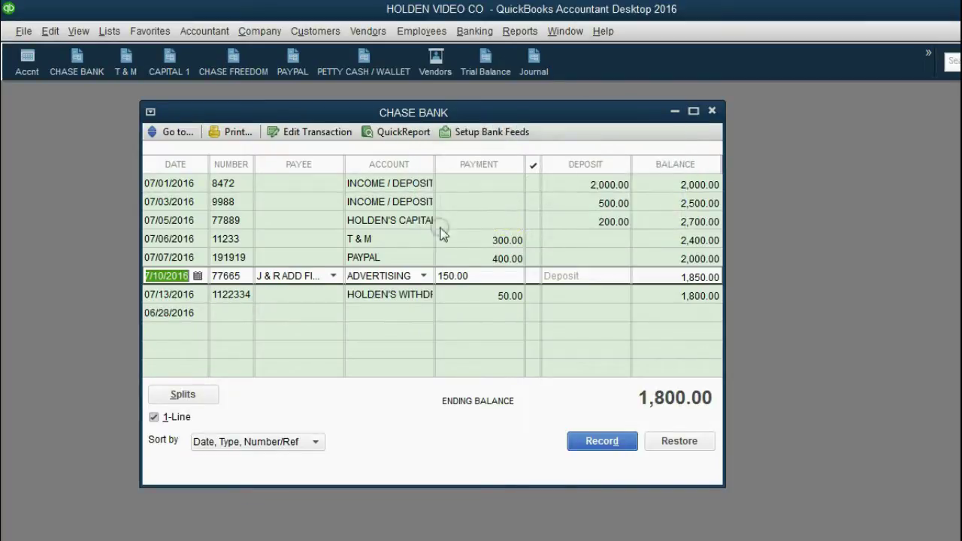
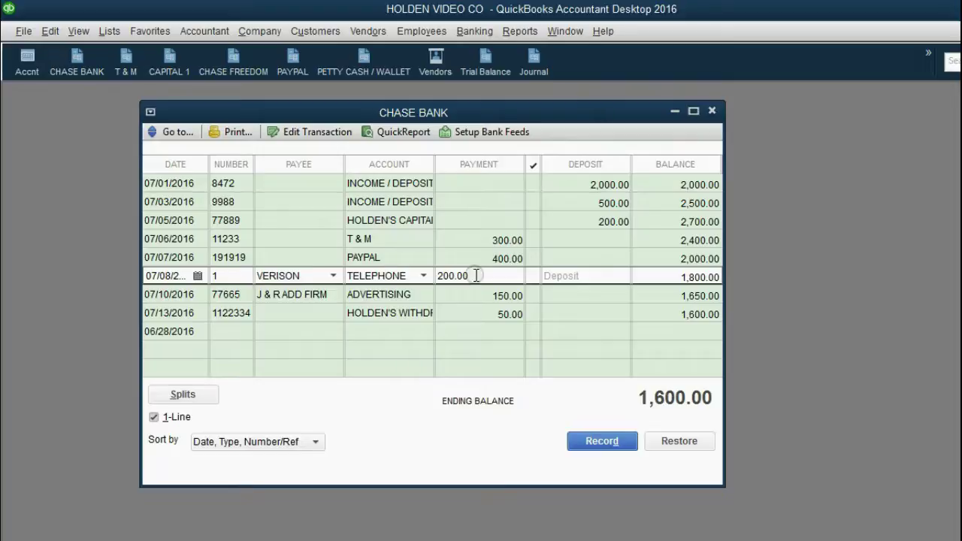
- Remove the 200.00 TELEPHONE payment to VERISON dated 07/08/2016, confirming the deletion
left_click(476, 275)
left_click(456, 295)
left_click(454, 275)
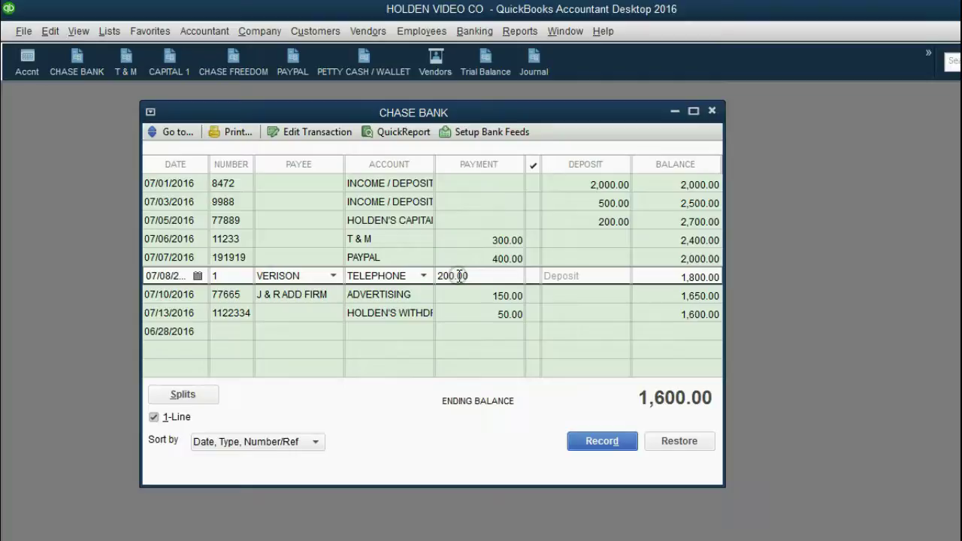
right_click(460, 276)
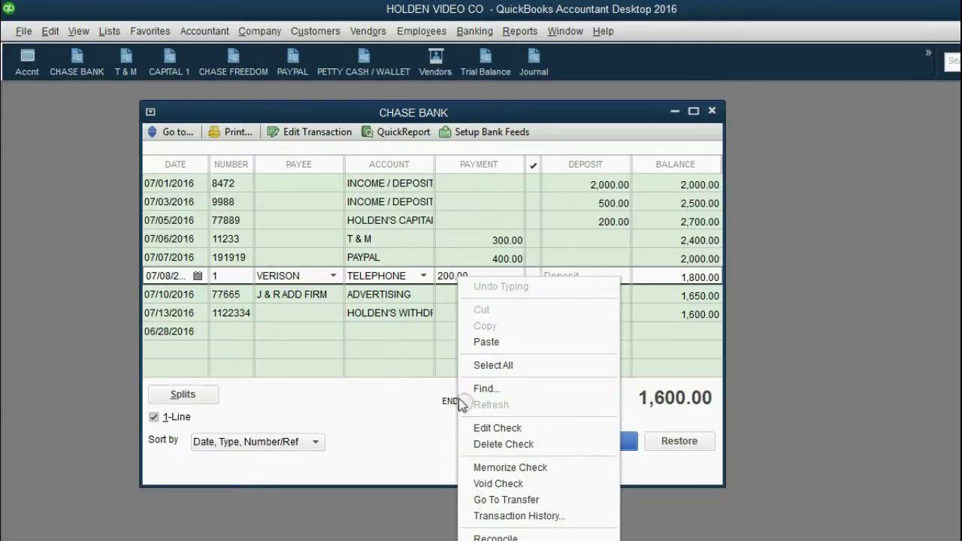
left_click(400, 276)
left_click(461, 275)
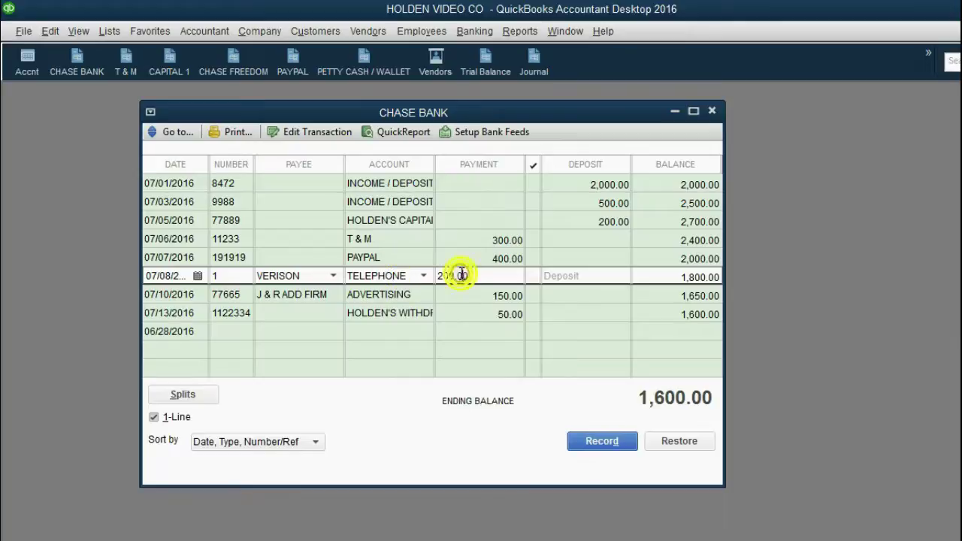
left_click(52, 32)
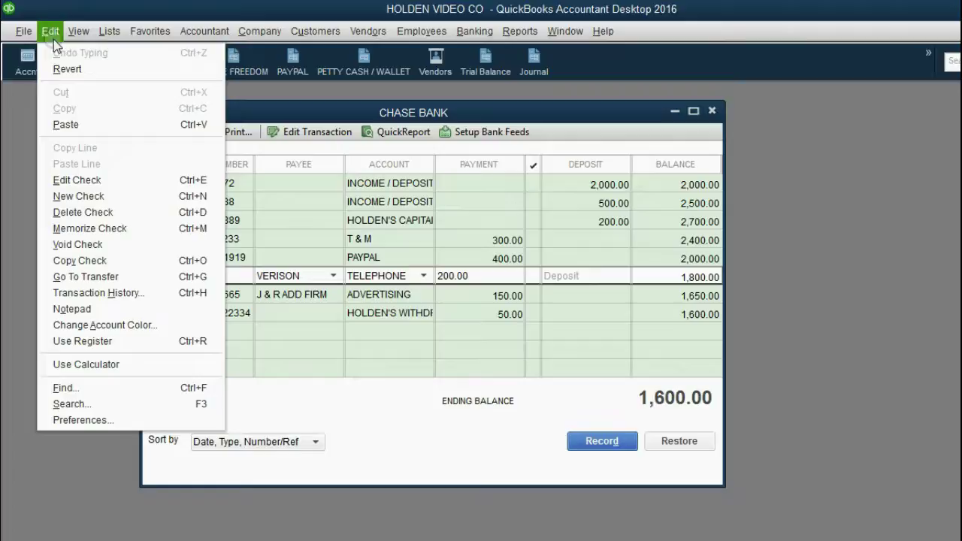
left_click(88, 214)
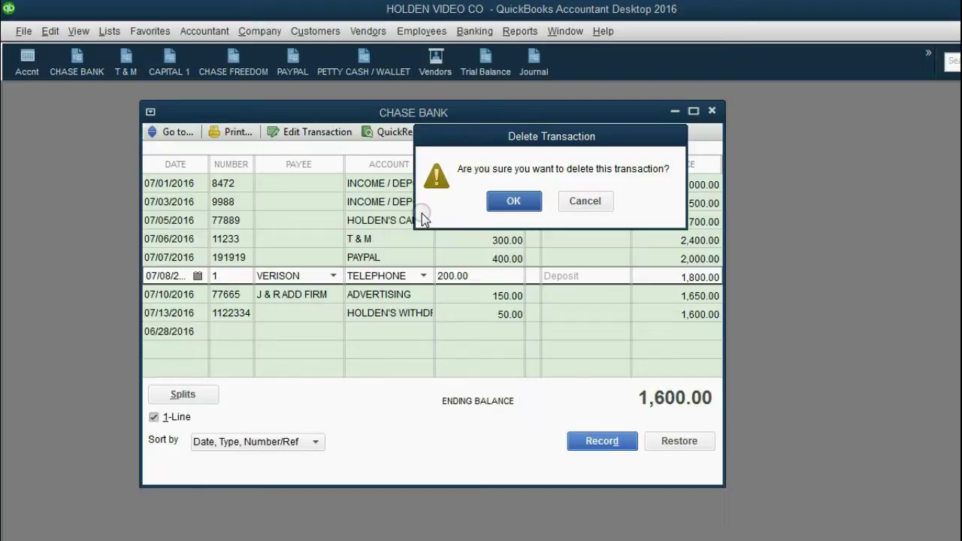
left_click(508, 202)
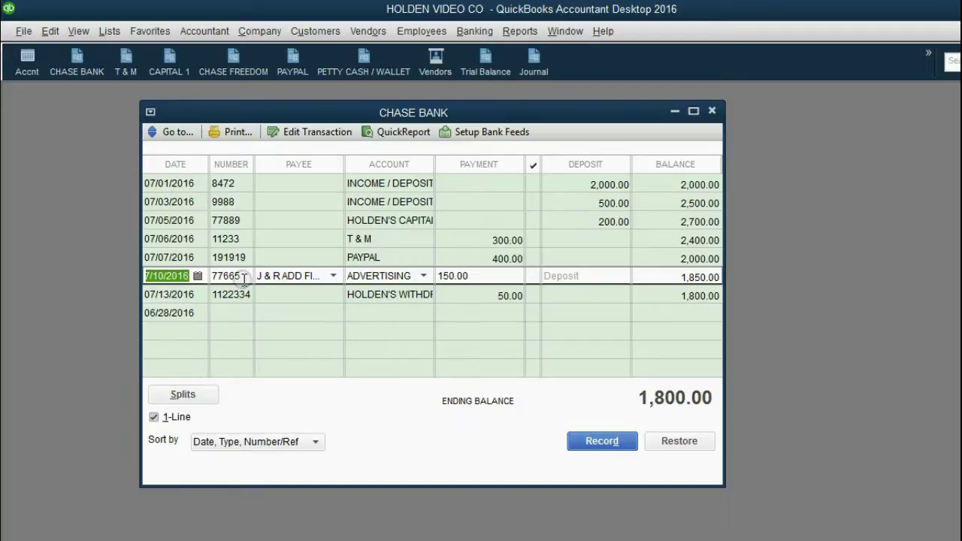
left_click(857, 538)
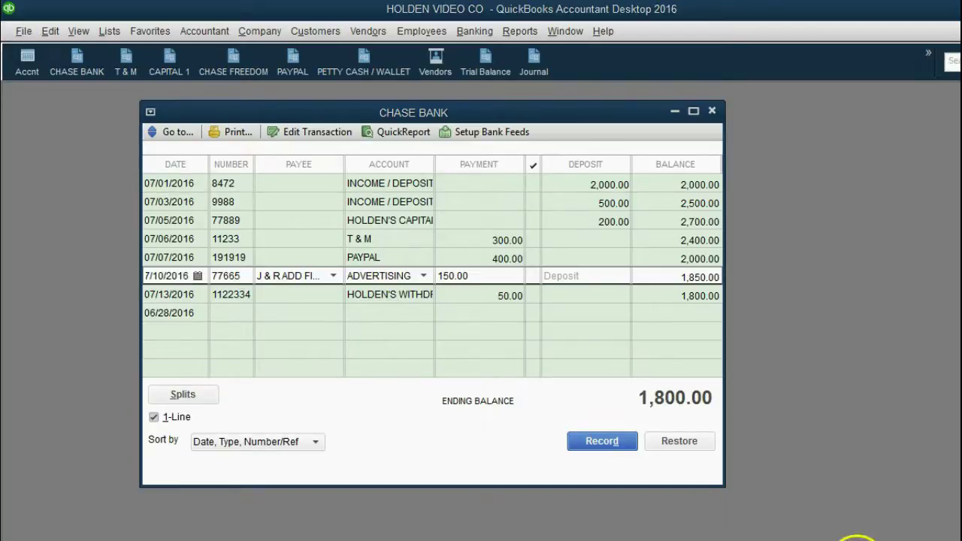
left_click(841, 538)
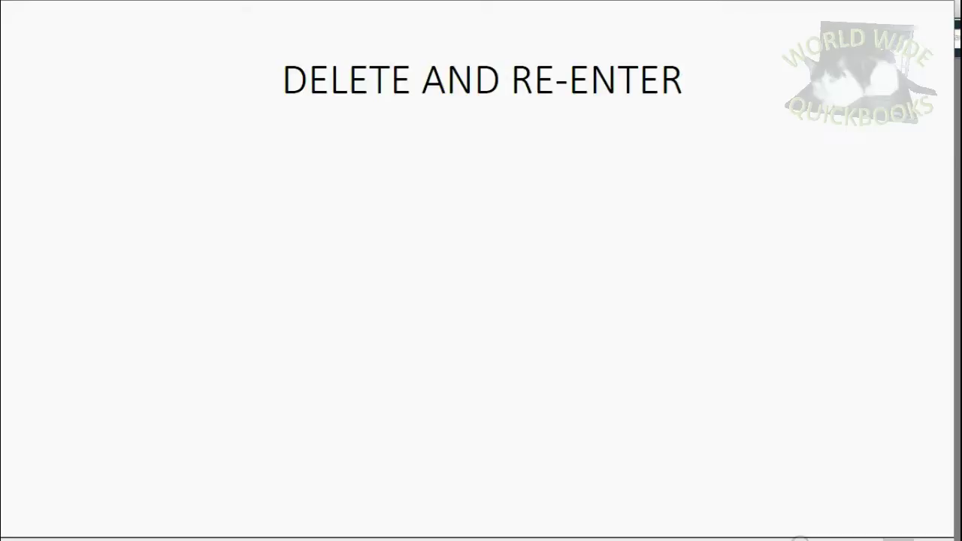
left_click(798, 538)
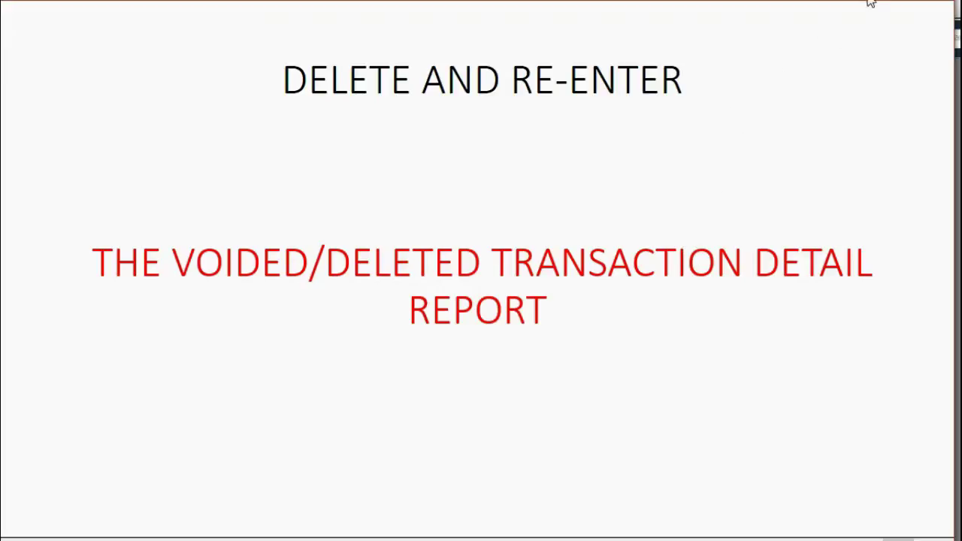
key("alt+Tab")
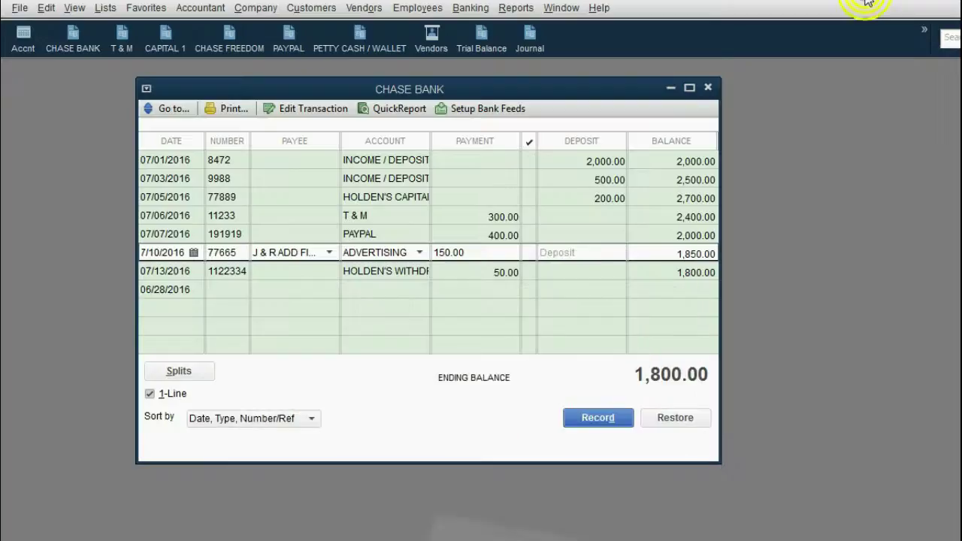
- Close the CHASE BANK register and open the Voided/Deleted Transactions Detail report with its entered/last modified range set to All
left_click(709, 88)
left_click(514, 9)
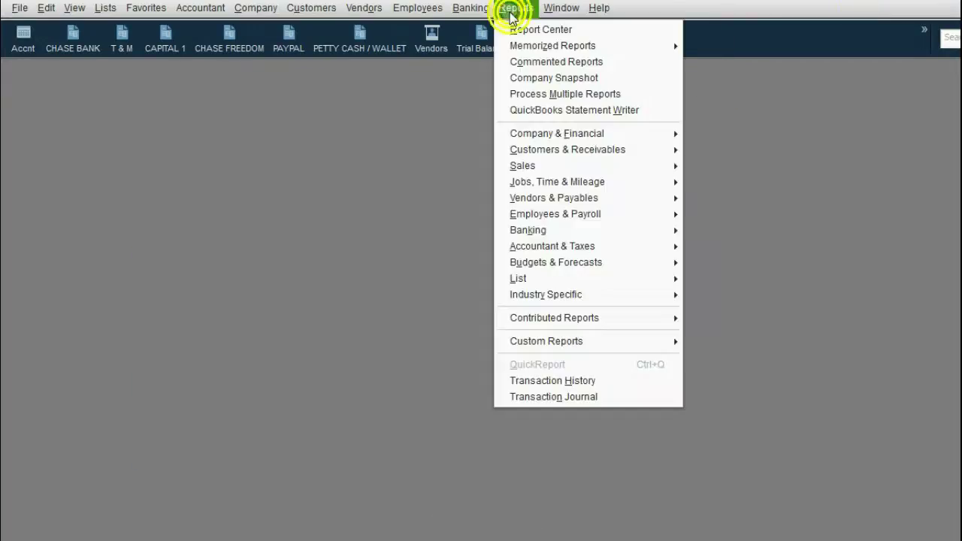
mouse_move(584, 250)
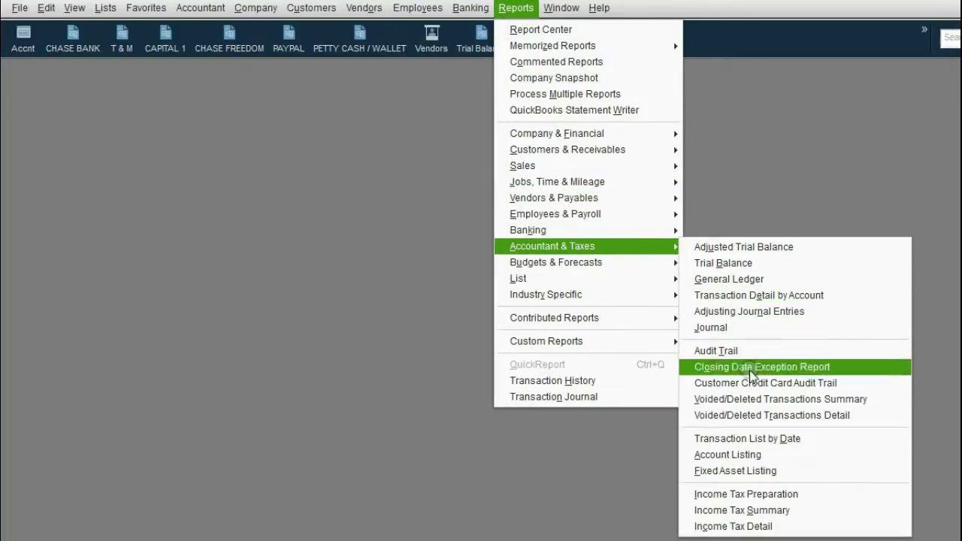
left_click(771, 415)
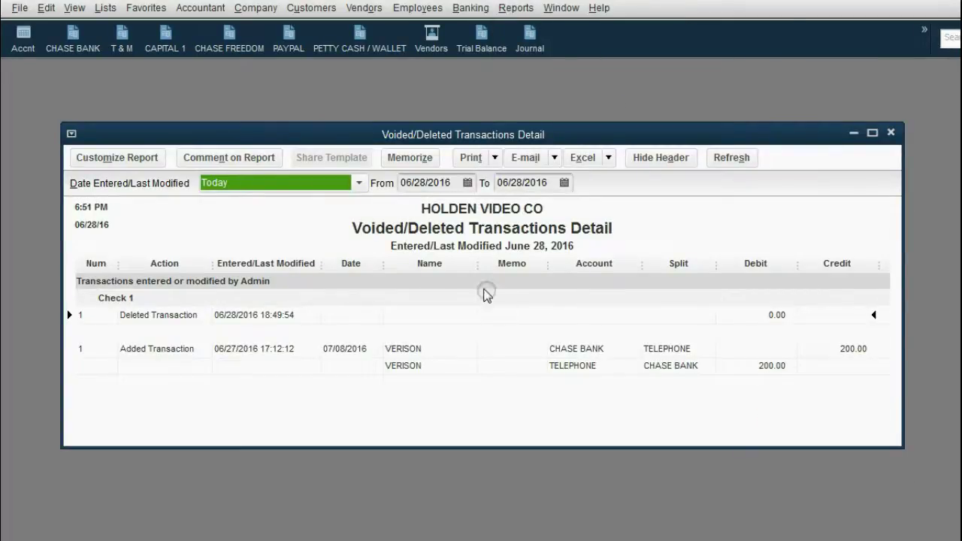
left_click(360, 183)
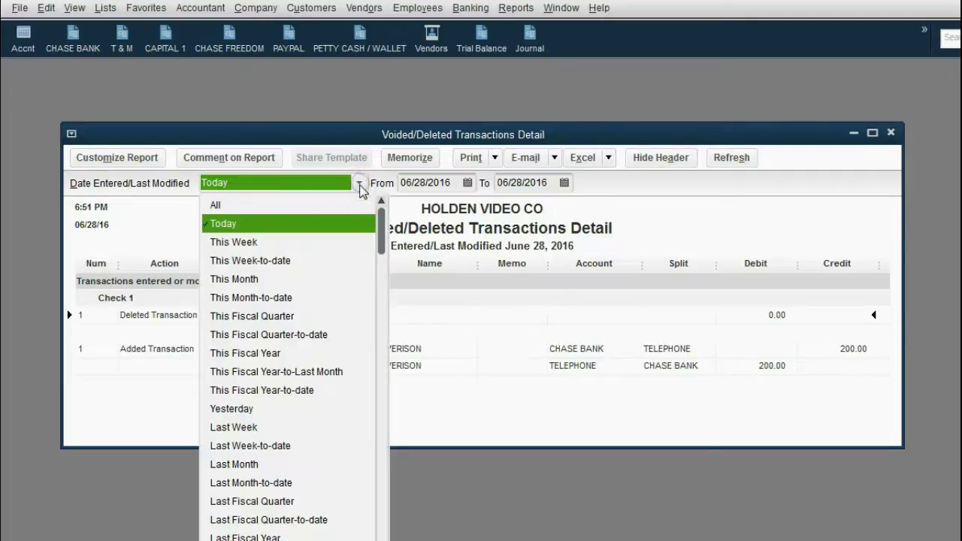
left_click(323, 206)
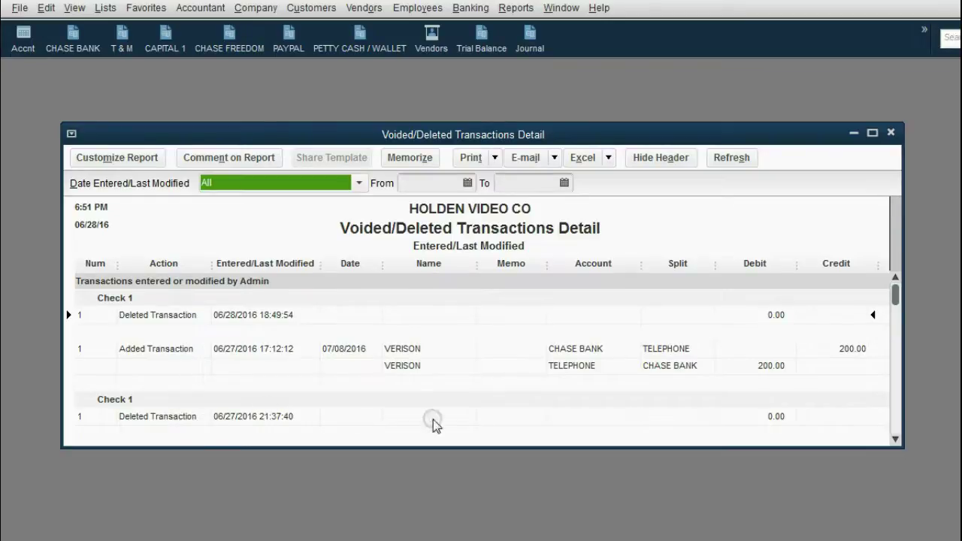
- Enlarge and reposition the report window, and examine when the Deposit 11233 transaction was added and deleted
left_click_drag(850, 447, 846, 538)
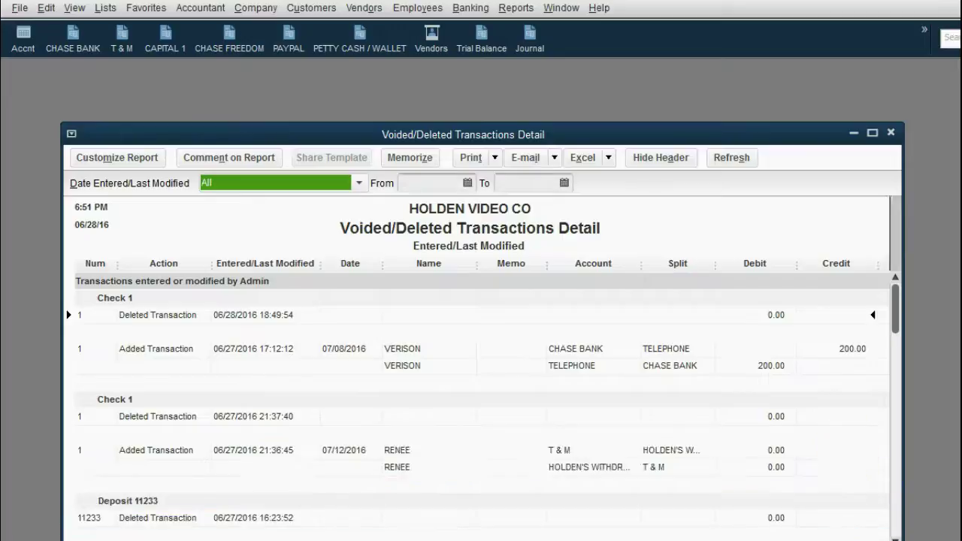
left_click_drag(742, 134, 750, 87)
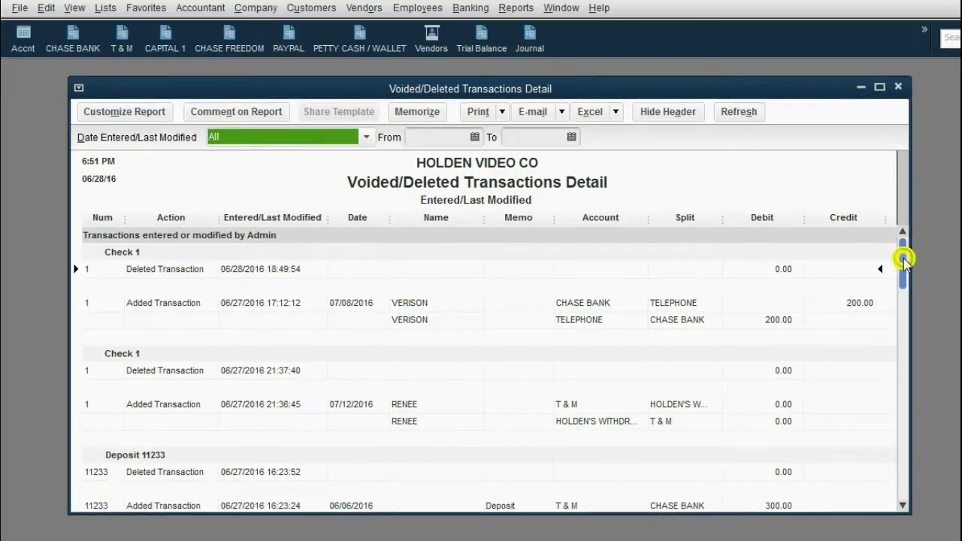
left_click_drag(905, 264, 876, 443)
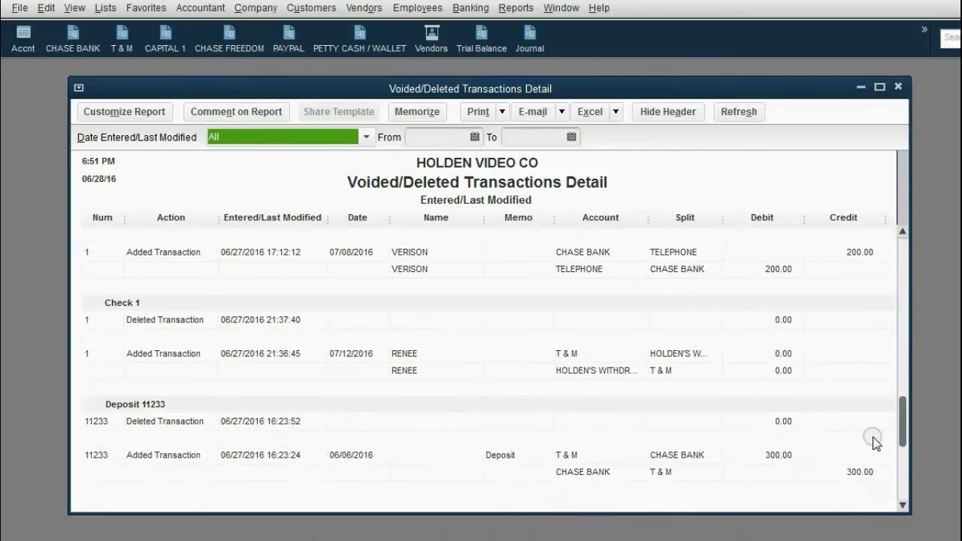
left_click(254, 454)
left_click(251, 421)
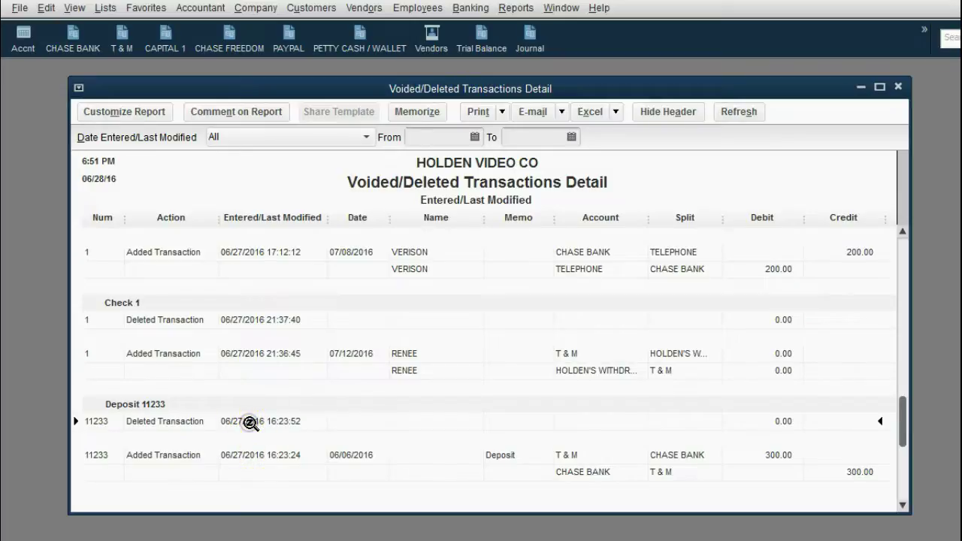
left_click(254, 455)
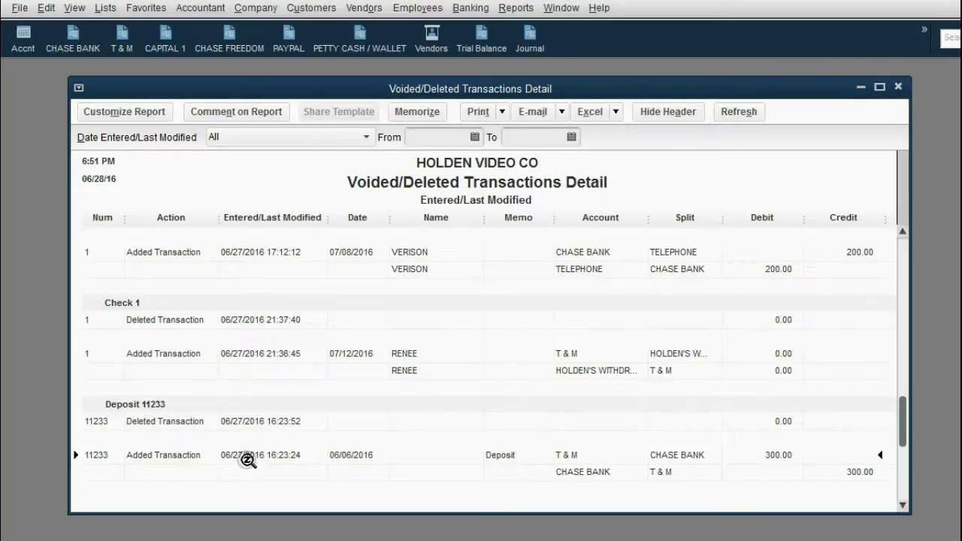
left_click(253, 421)
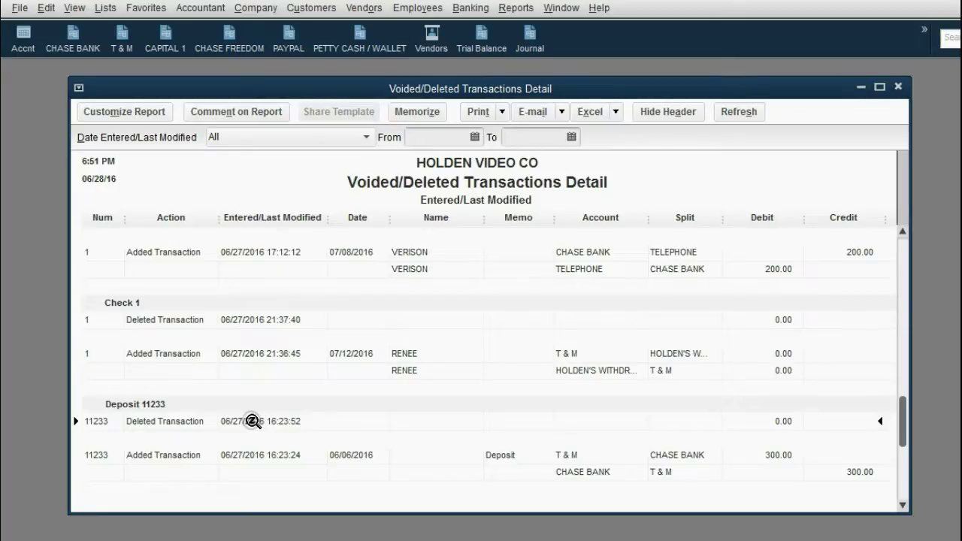
mouse_move(340, 88)
left_mouse_down()
mouse_move(363, 90)
mouse_move(353, 94)
left_mouse_up()
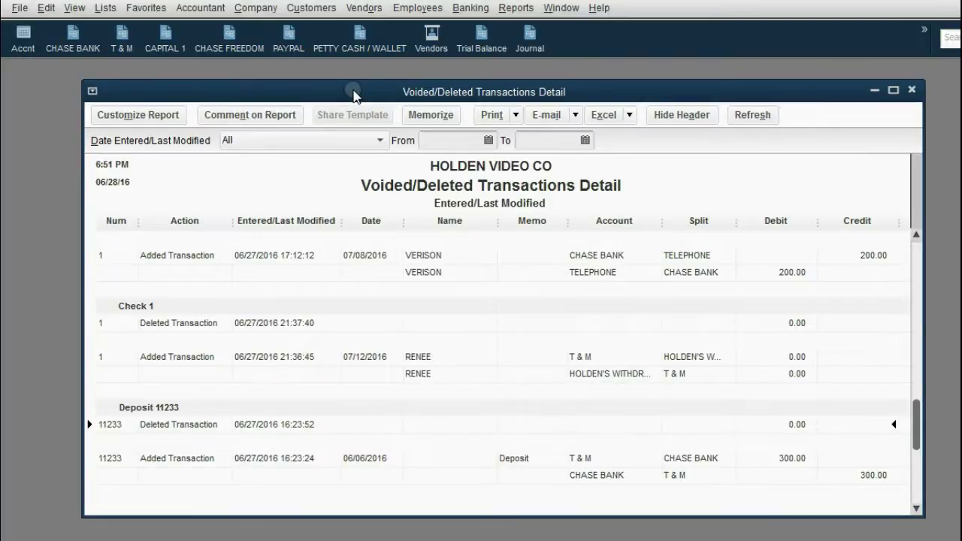
left_click_drag(353, 93, 345, 103)
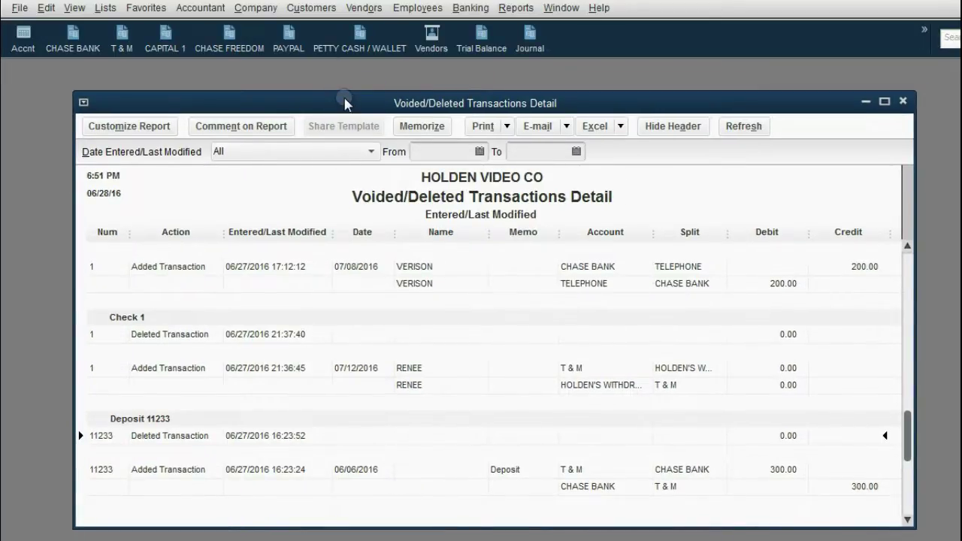
- Add the Voided/Deleted Transactions Detail report to the icon bar
left_click(78, 9)
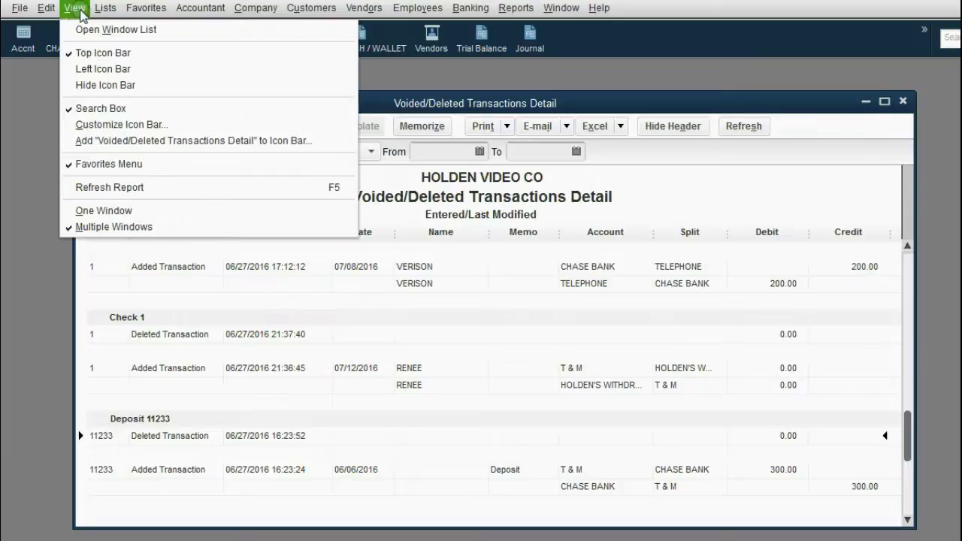
left_click(143, 142)
left_click(345, 121)
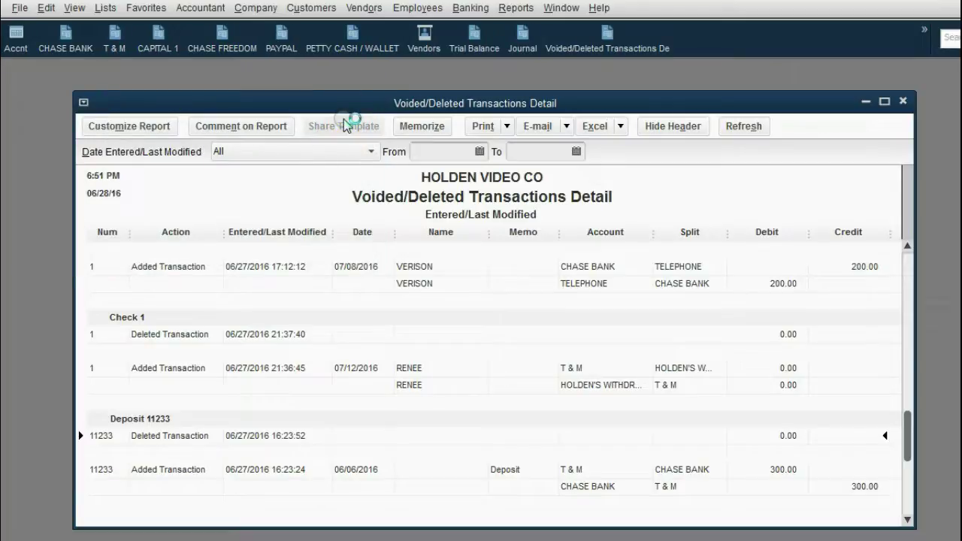
- Close the Voided/Deleted Transactions Detail report and open the Journal report covering all transactions
left_click(904, 101)
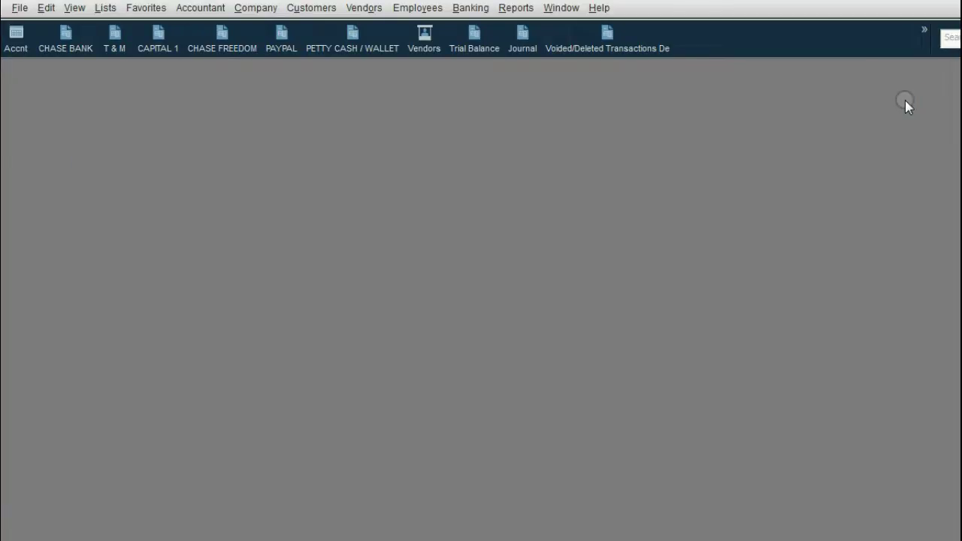
left_click(524, 42)
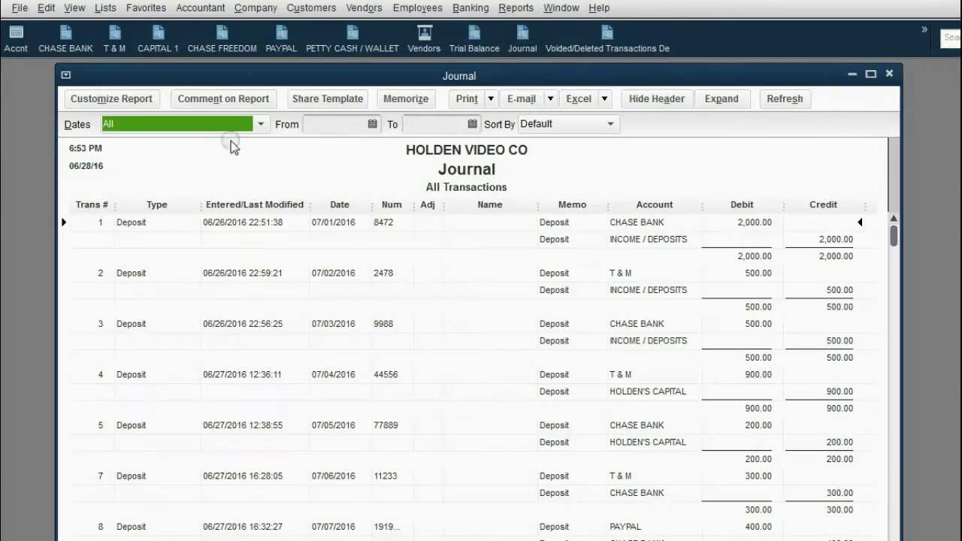
left_click(106, 442)
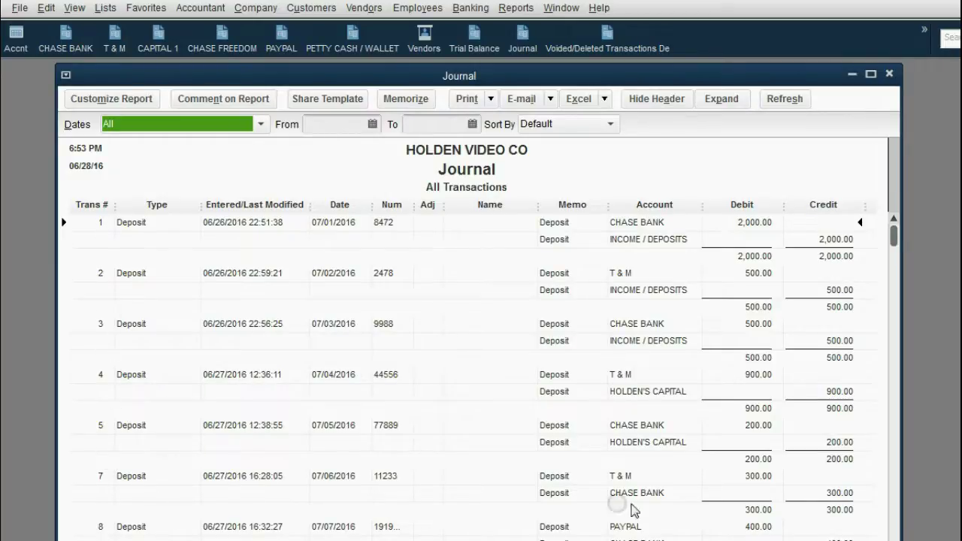
scroll(847, 534, "down", 4)
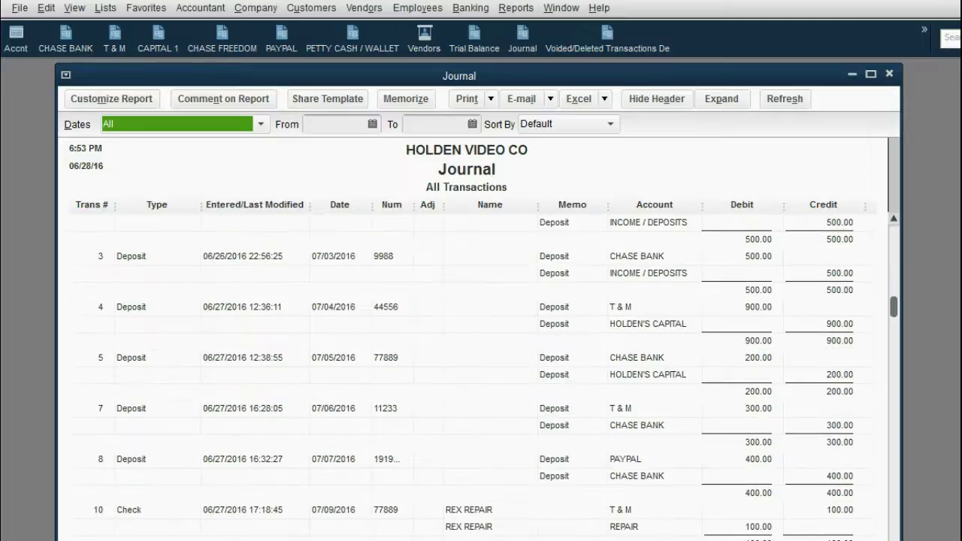
scroll(894, 535, "down", 10)
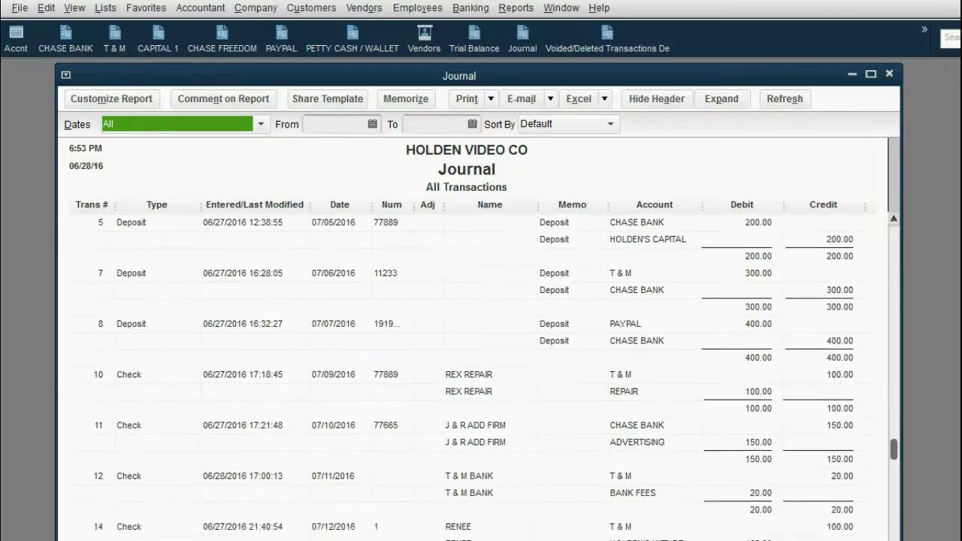
- Examine the sequence of transaction numbers and dates in the Journal from the 07/06/2016 deposit through the last entry
left_click(142, 310)
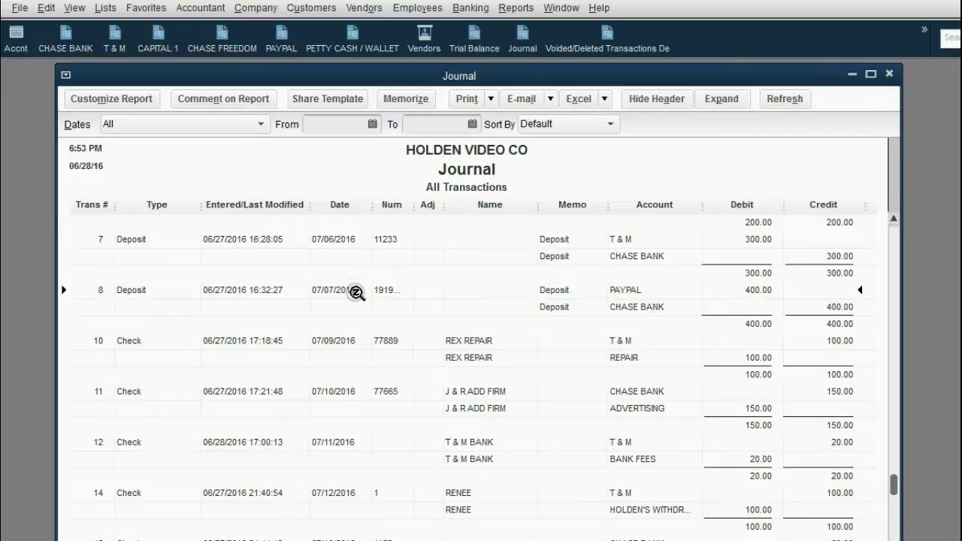
left_click(354, 347)
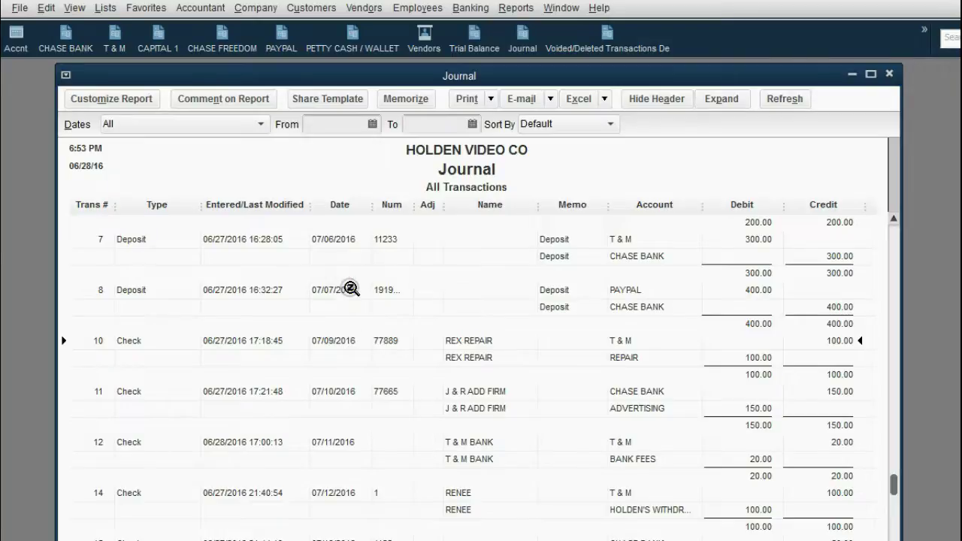
left_click(343, 337)
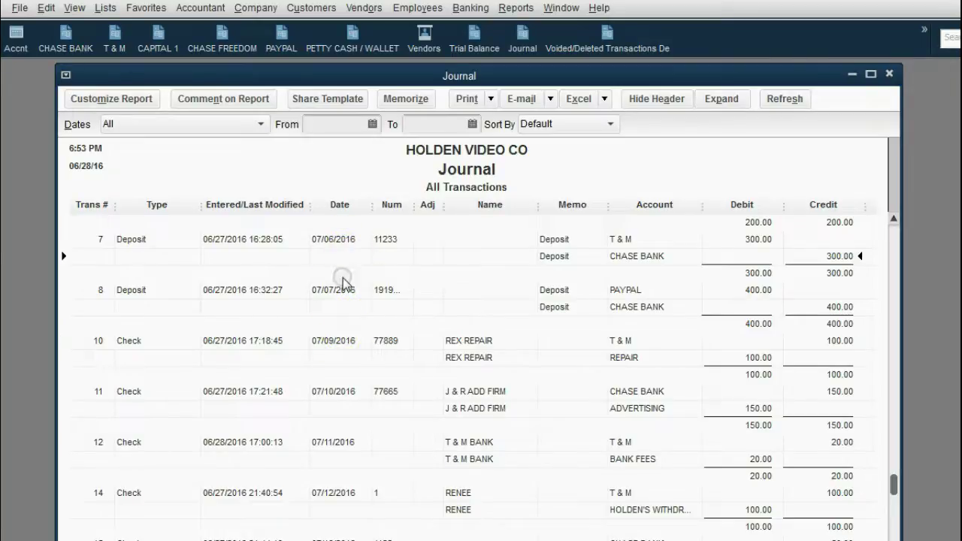
left_click(339, 345)
left_click(337, 391)
left_click(336, 442)
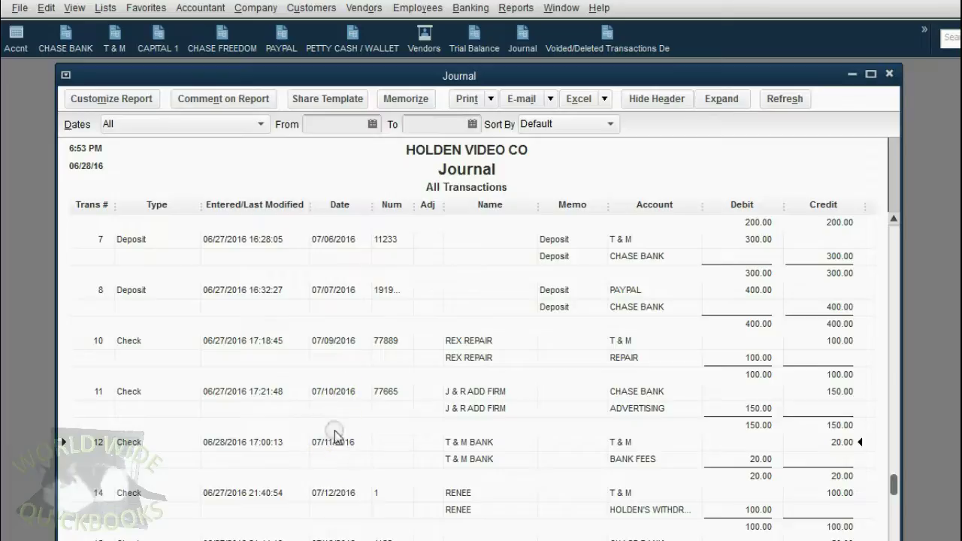
left_click(347, 346)
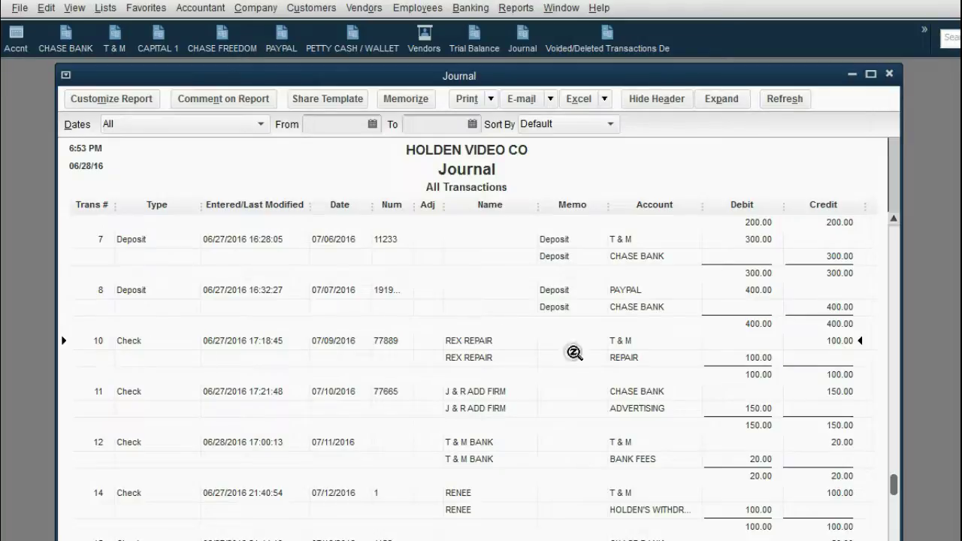
left_click_drag(894, 484, 897, 534)
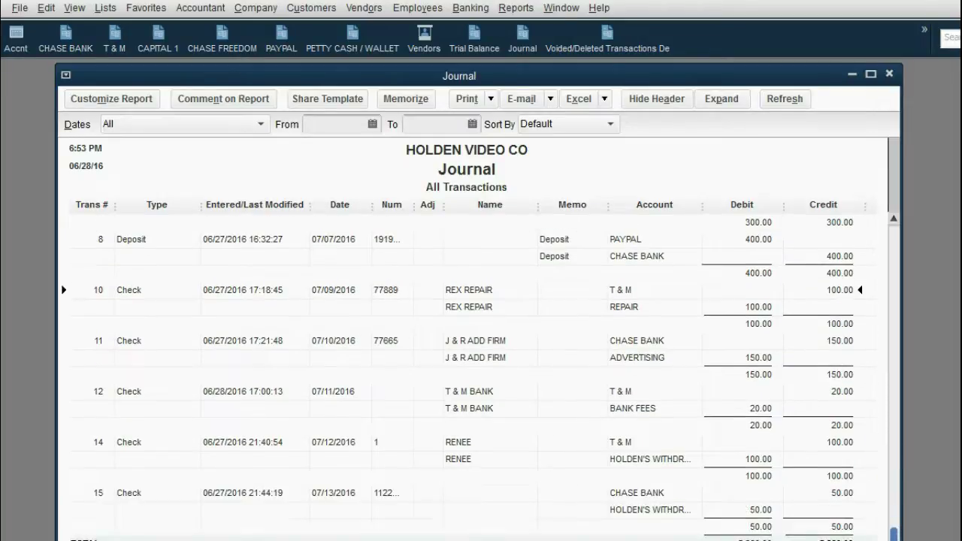
left_click(106, 418)
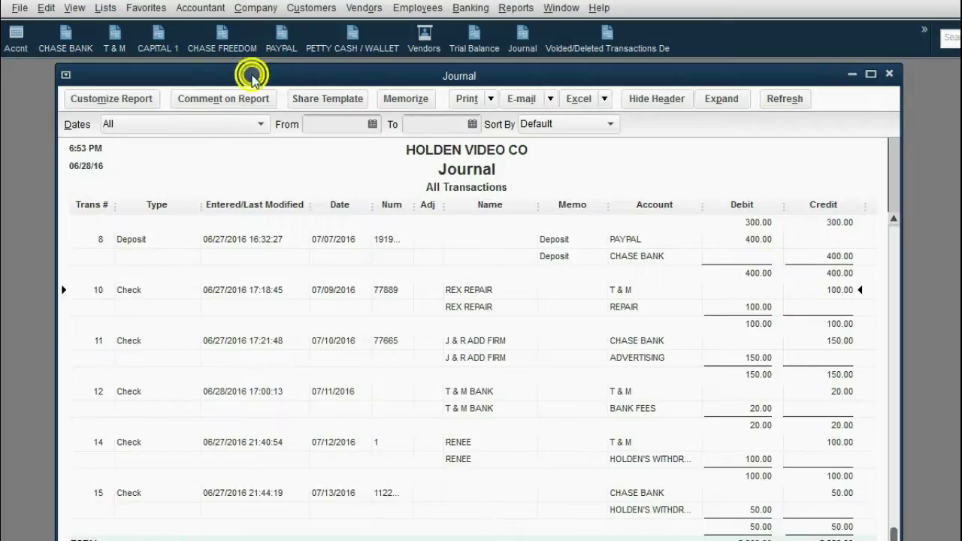
- Reopen the Voided/Deleted Transactions Detail report and offset its window so the Journal's transaction numbers stay in view
left_click(579, 39)
left_click_drag(564, 75, 743, 93)
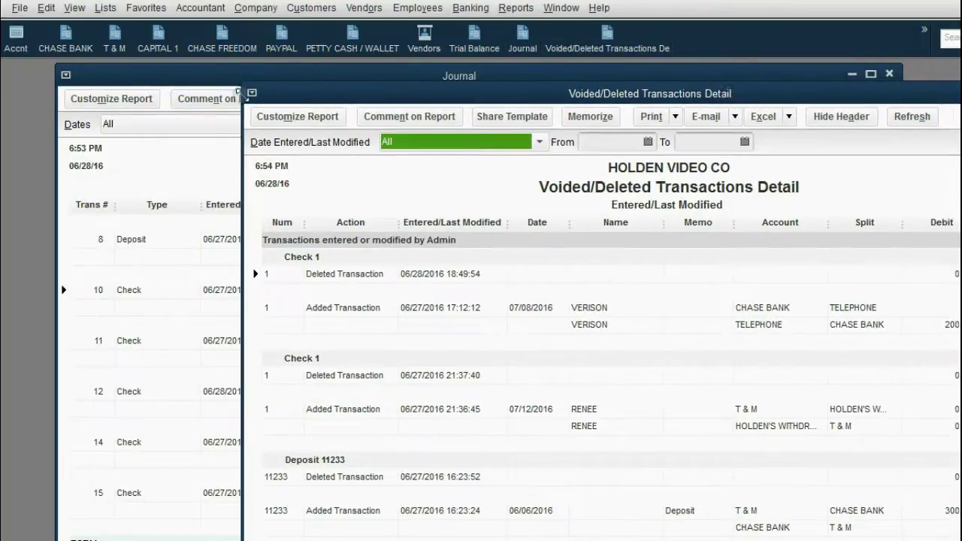
left_click(188, 101)
left_click(936, 196)
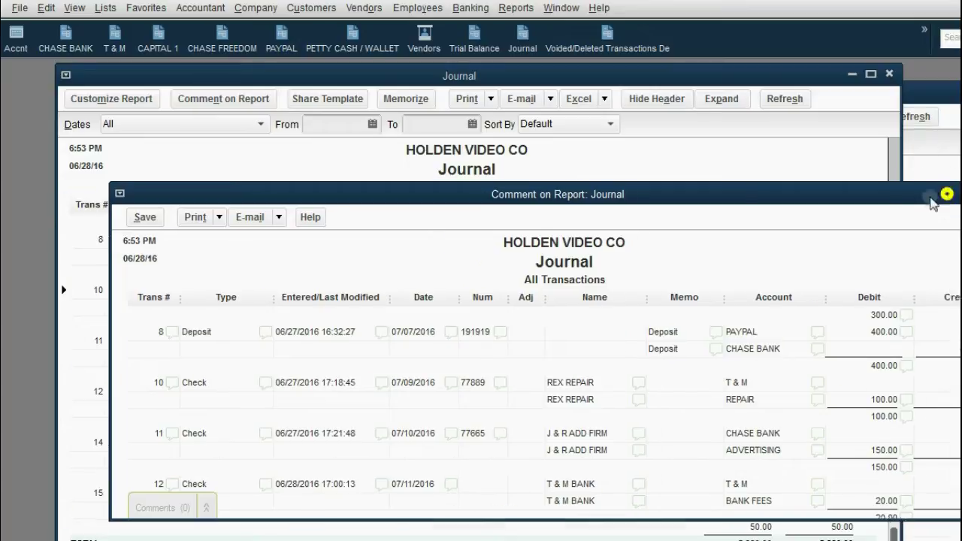
left_click(951, 211)
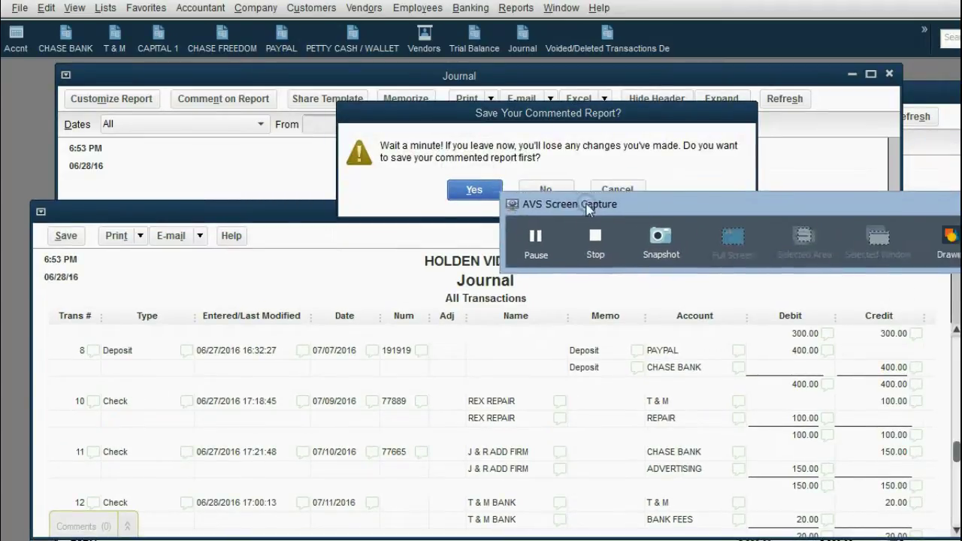
left_click_drag(597, 199, 372, 201)
left_click(366, 234)
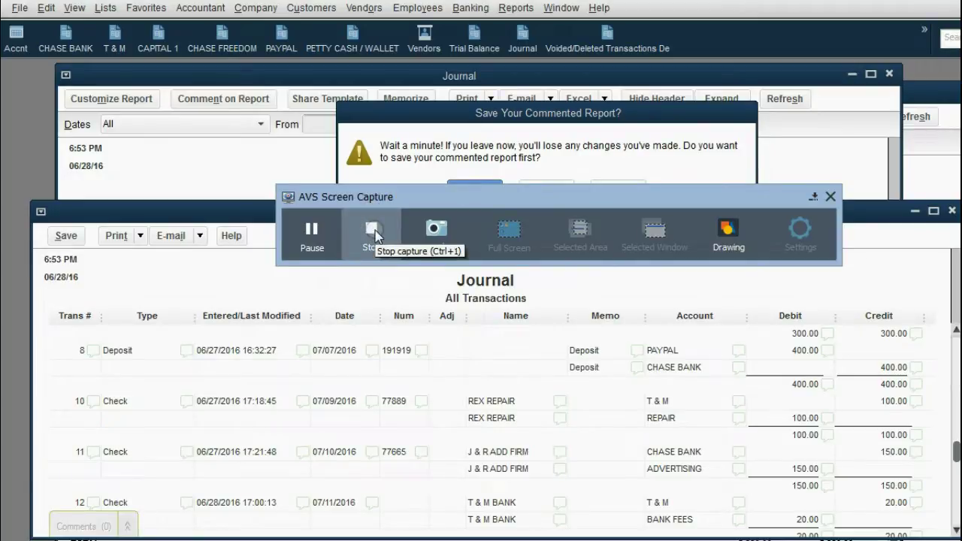
left_click(374, 233)
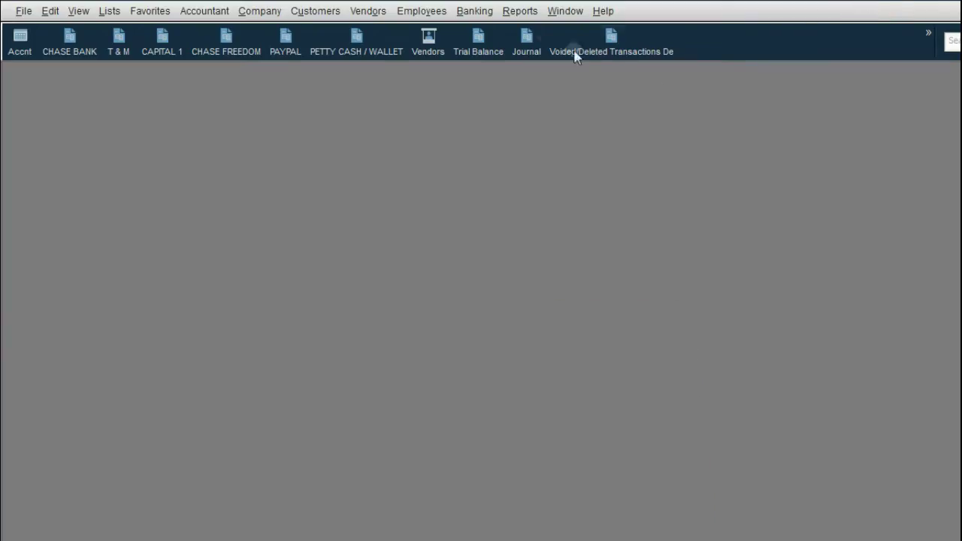
- Bring up the Write Checks form for CHASE BANK, reposition it to view the blank check, and close it
left_click(479, 12)
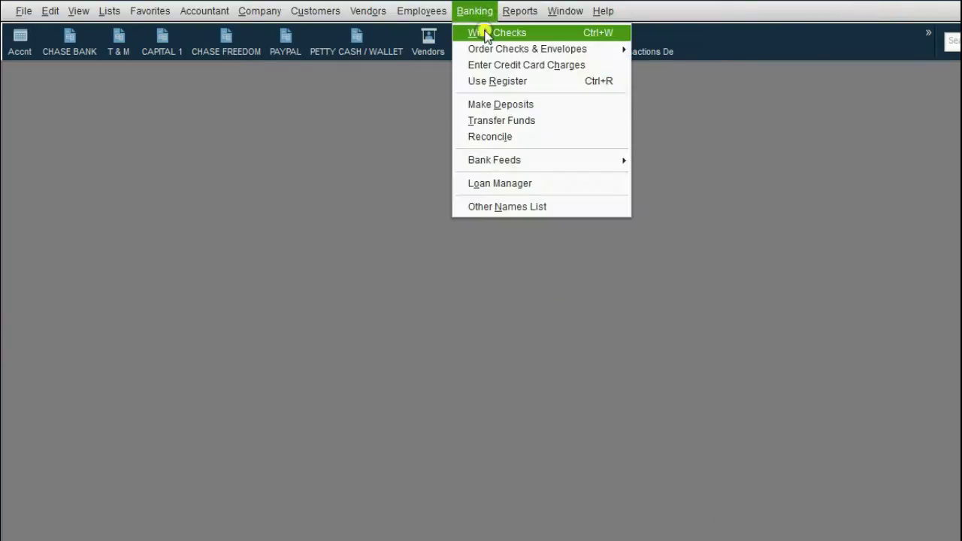
left_click(483, 32)
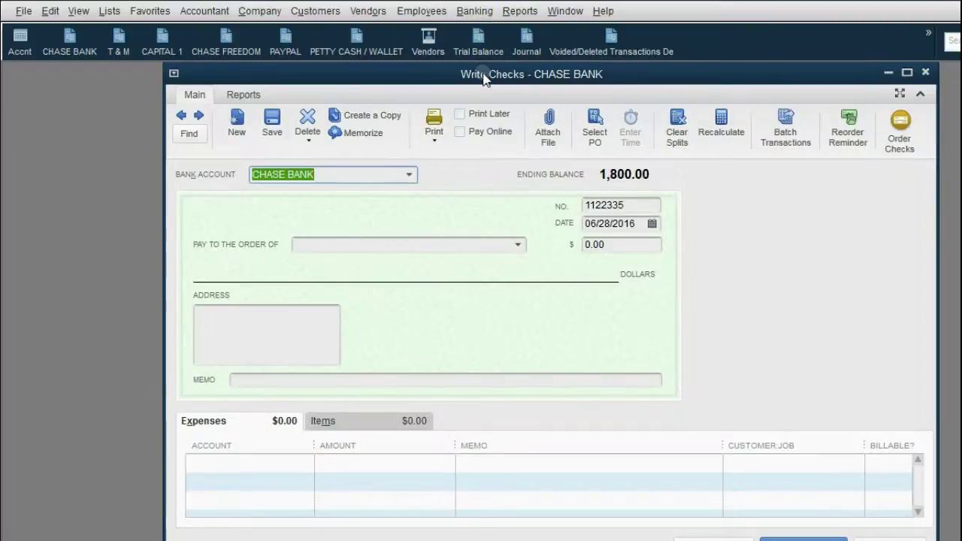
left_click_drag(485, 72, 387, 72)
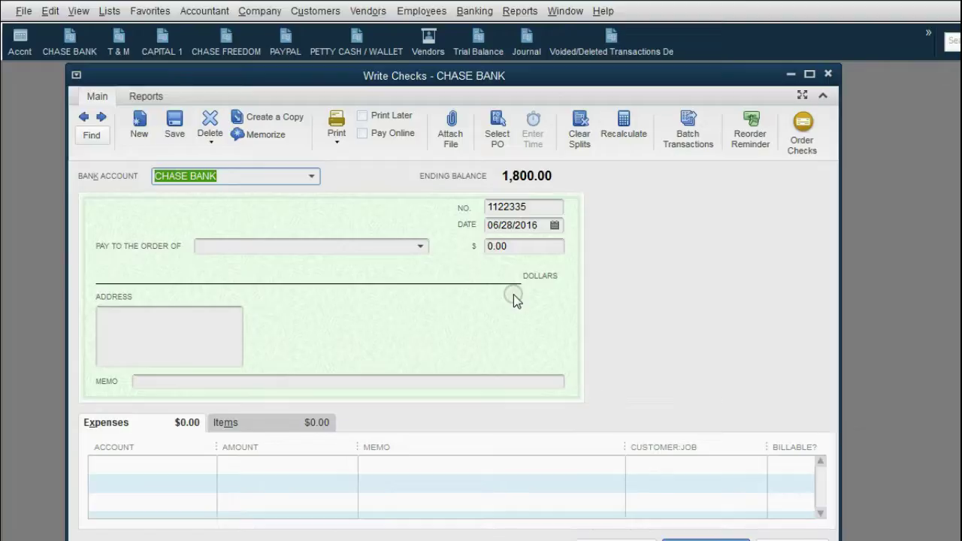
left_click(827, 74)
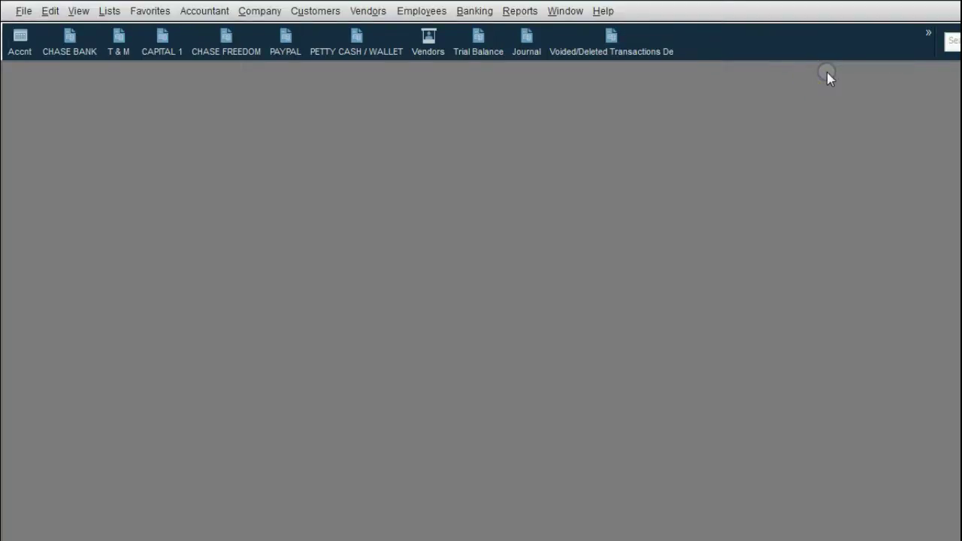
- Open the Make Deposits form and reposition it to view its blank deposit fields
left_click(490, 17)
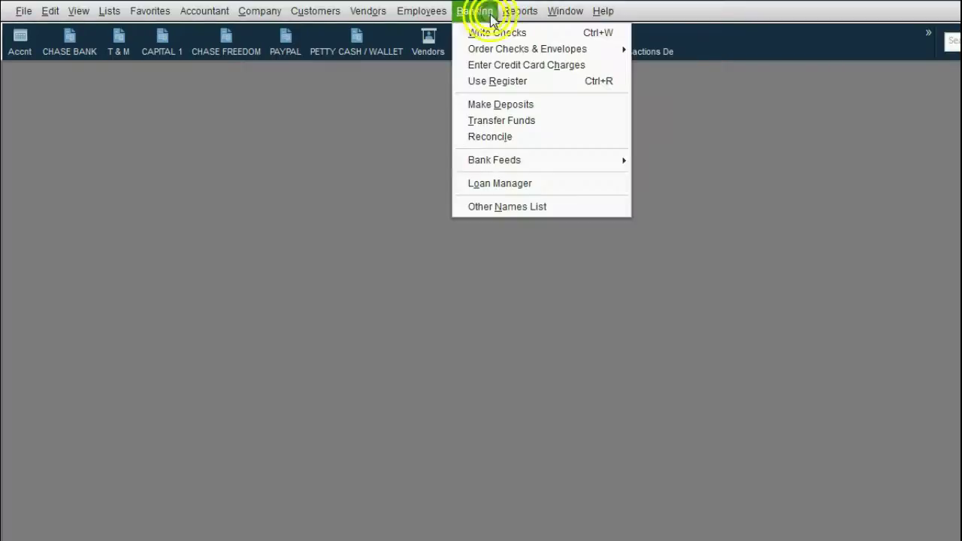
left_click(500, 104)
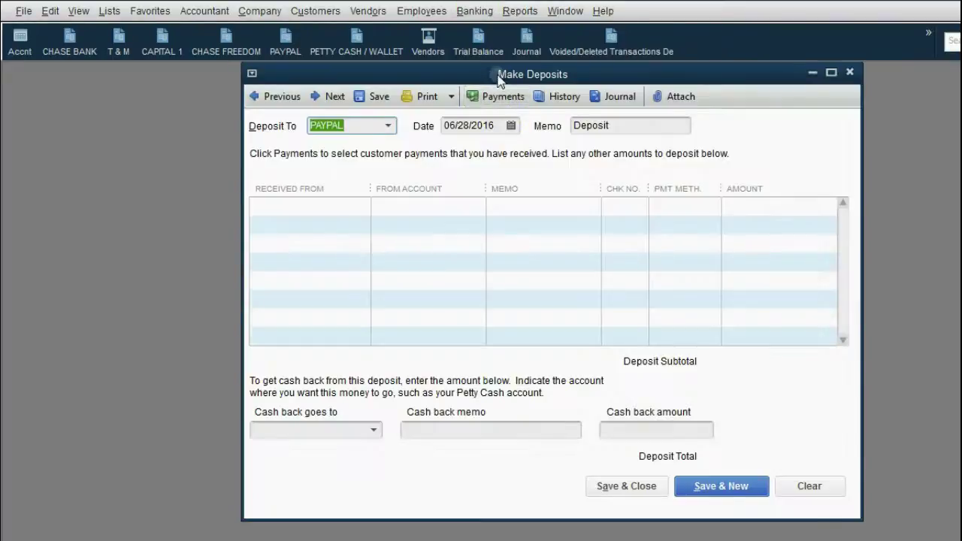
left_click_drag(499, 79, 405, 93)
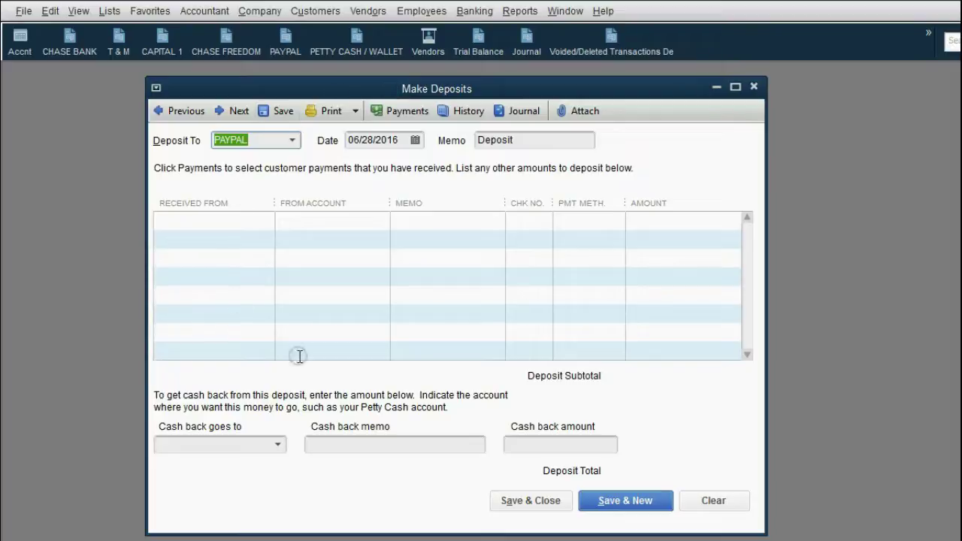
left_click(425, 384)
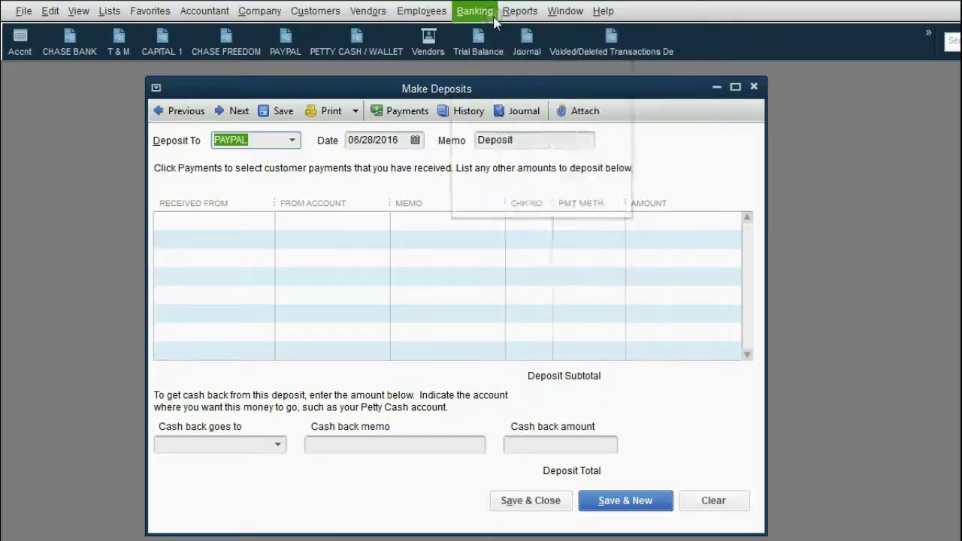
- Reopen the Write Checks form over the Make Deposits form and move it lower
left_click(474, 11)
left_click(491, 31)
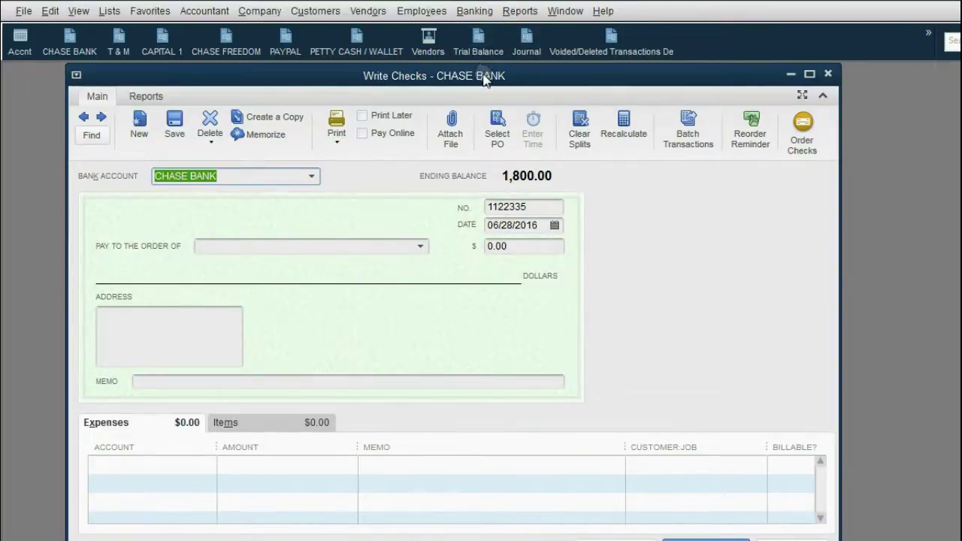
left_click_drag(484, 79, 479, 167)
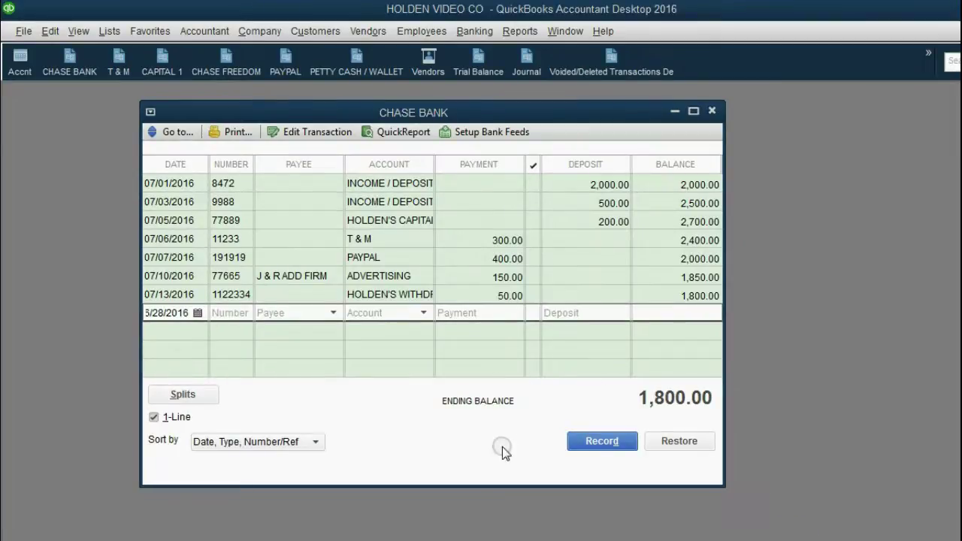
- Enlarge the CHASE BANK register and start a new transaction dated 07/08/2016 with number 1
left_click_drag(506, 486, 507, 520)
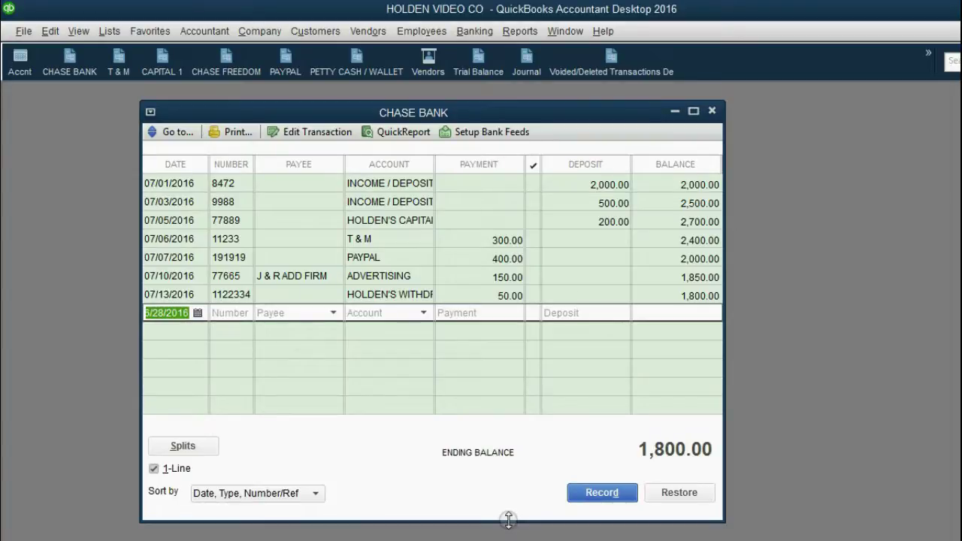
left_click(199, 313)
left_click(277, 338)
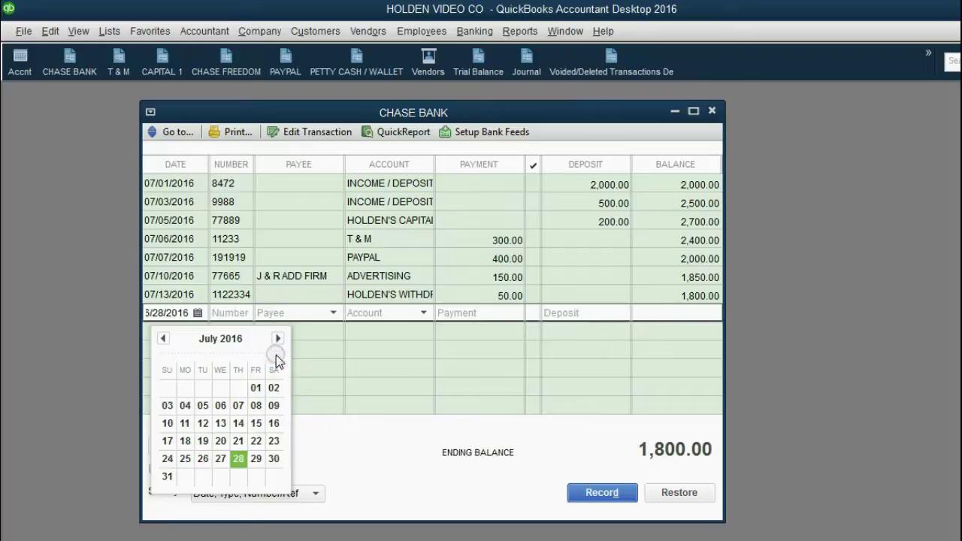
left_click(255, 405)
left_click(235, 313)
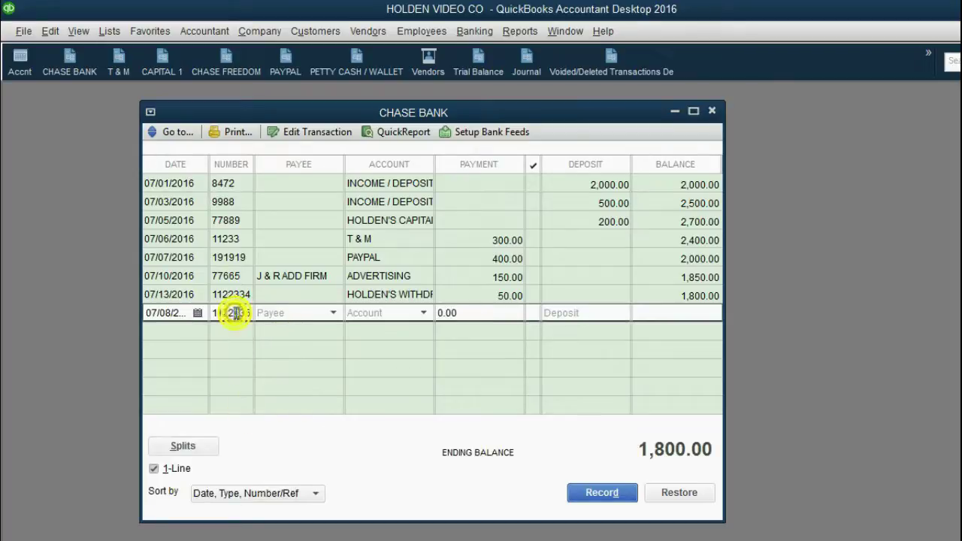
left_click_drag(248, 313, 205, 315)
type("1")
- Fill in payee VERISON, account TELEPHONE and a payment of 200, and record the transaction
left_click(333, 313)
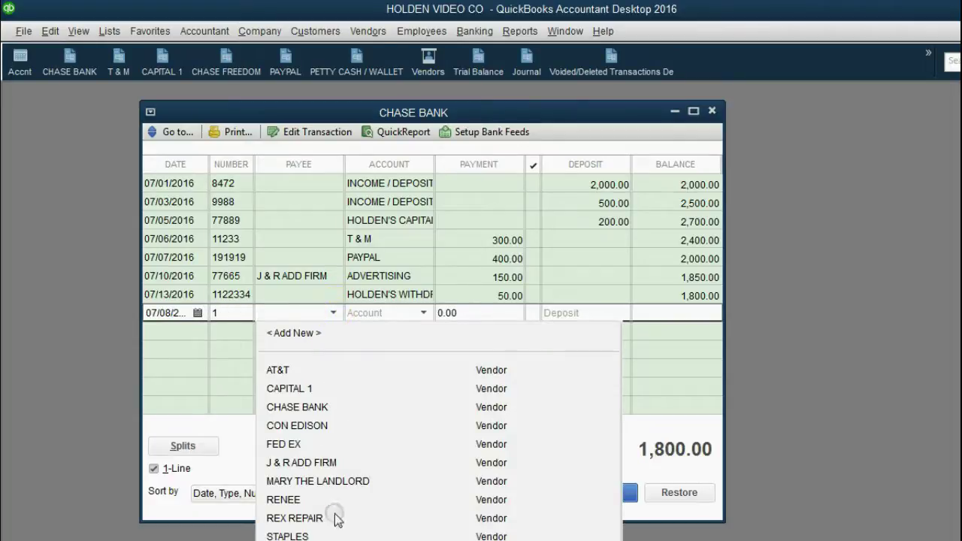
type("v")
key("Tab")
left_click(471, 312)
double_click(470, 312)
type("200")
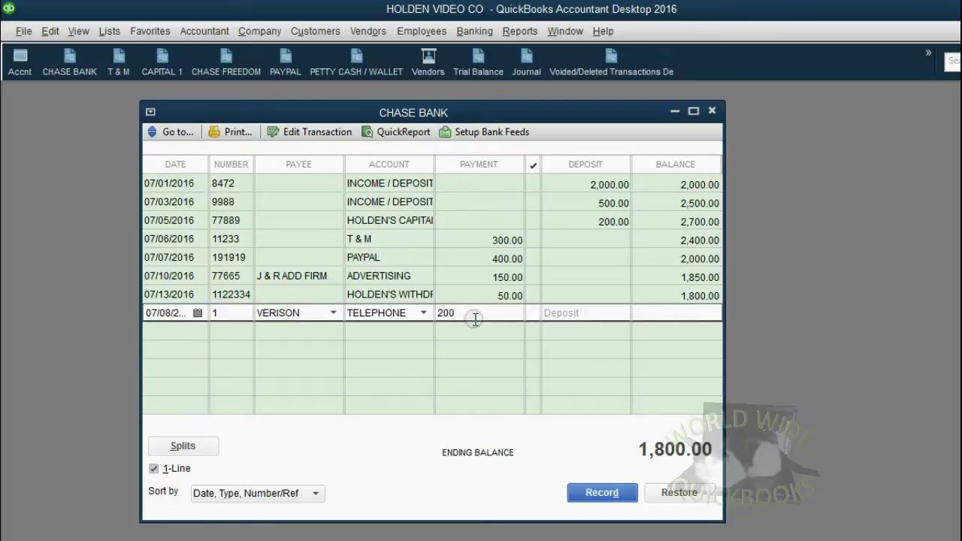
left_click(575, 484)
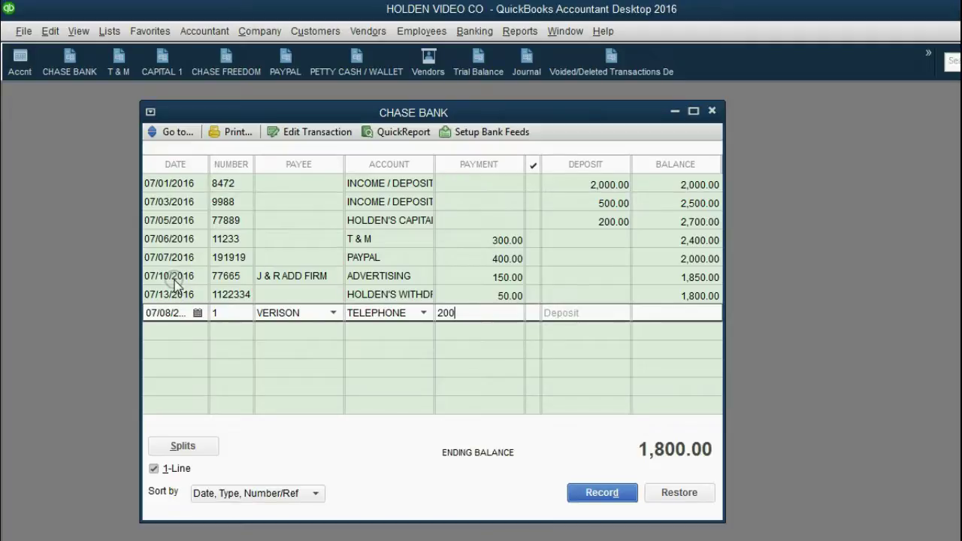
left_click(588, 493)
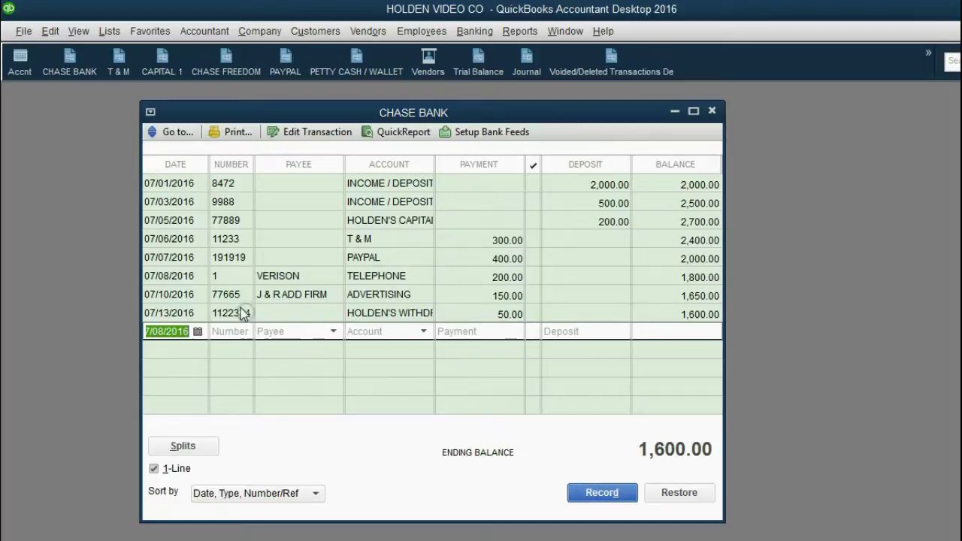
- Compare the dates of the VERISON transaction and its neighbouring entries in the CHASE BANK register
left_click(192, 257)
left_click(180, 275)
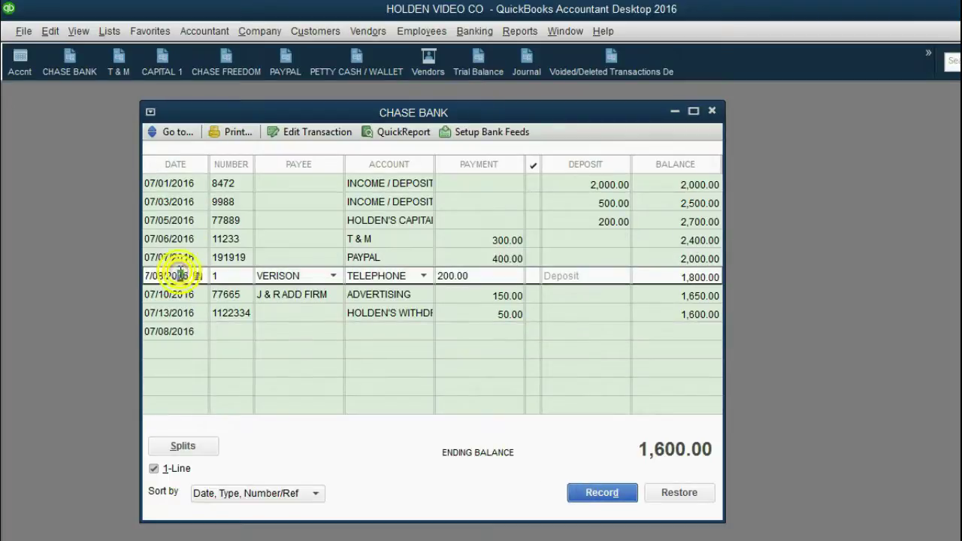
left_click(177, 297)
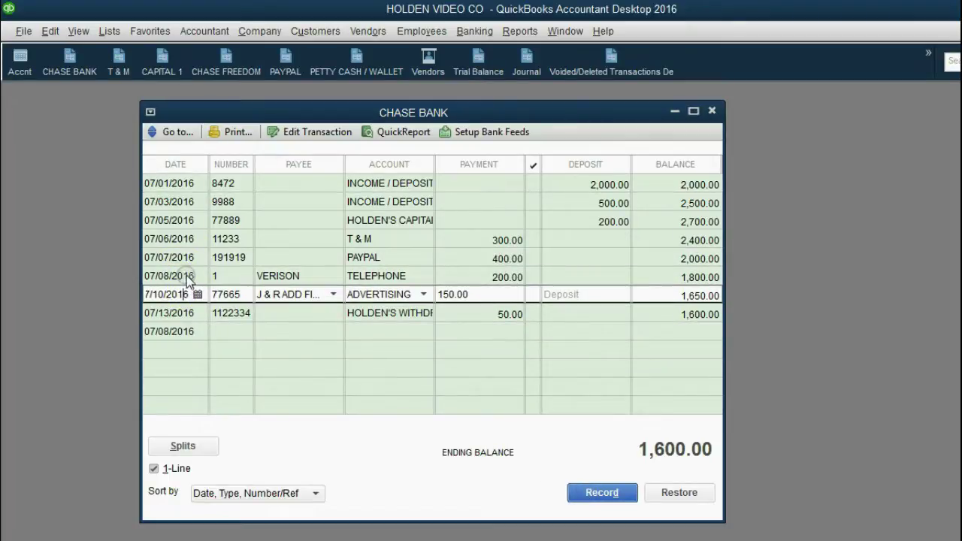
left_click(187, 278)
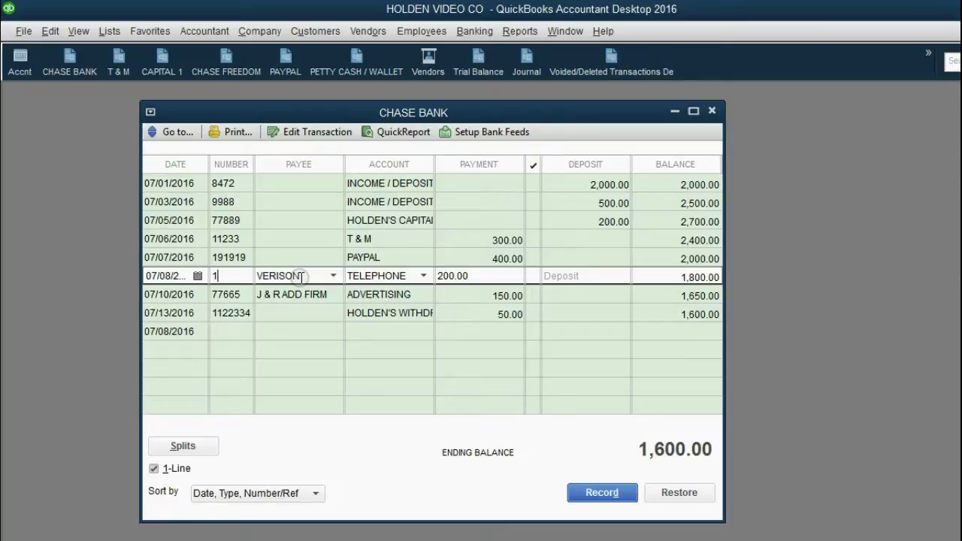
- Sort the register by Order Entered and compare the dates of the 1122334 and VERISON transactions
left_click(259, 493)
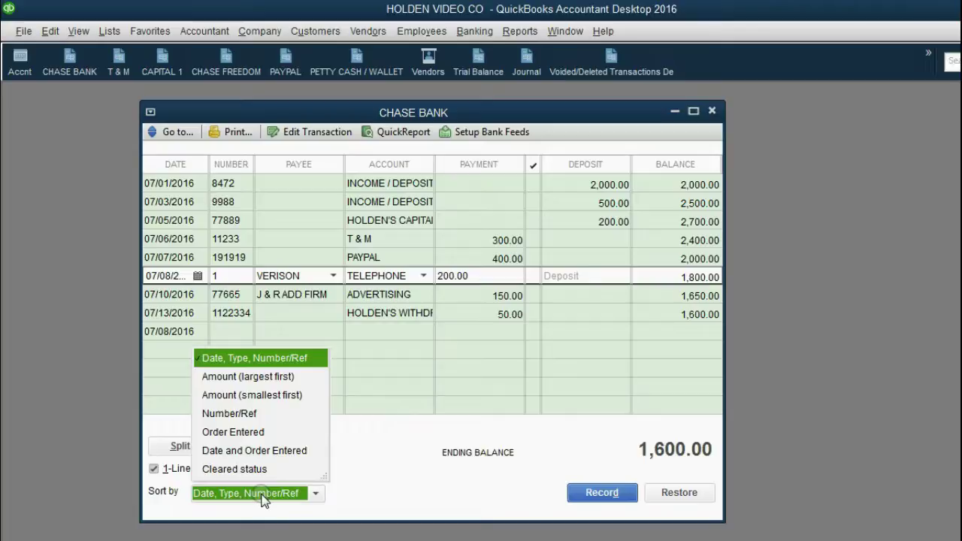
left_click(257, 434)
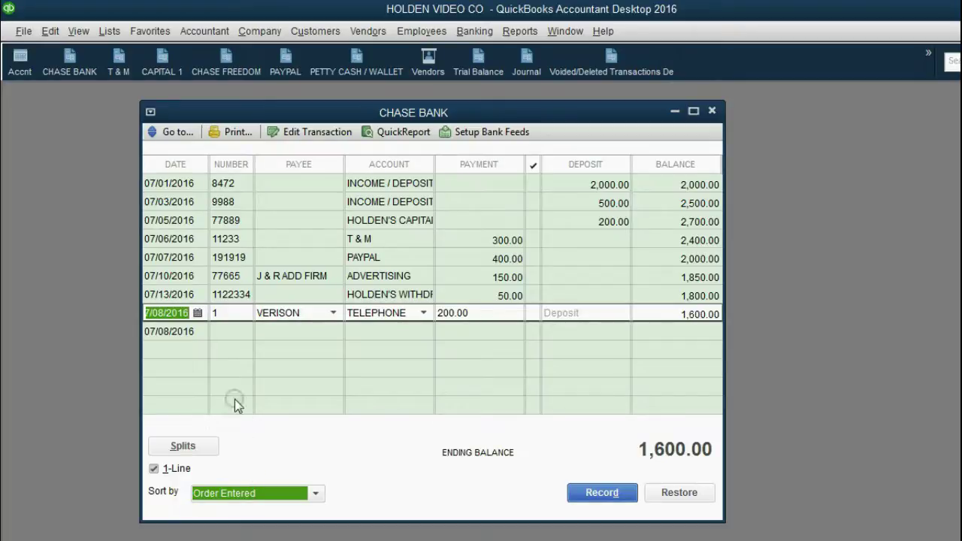
left_click(197, 277)
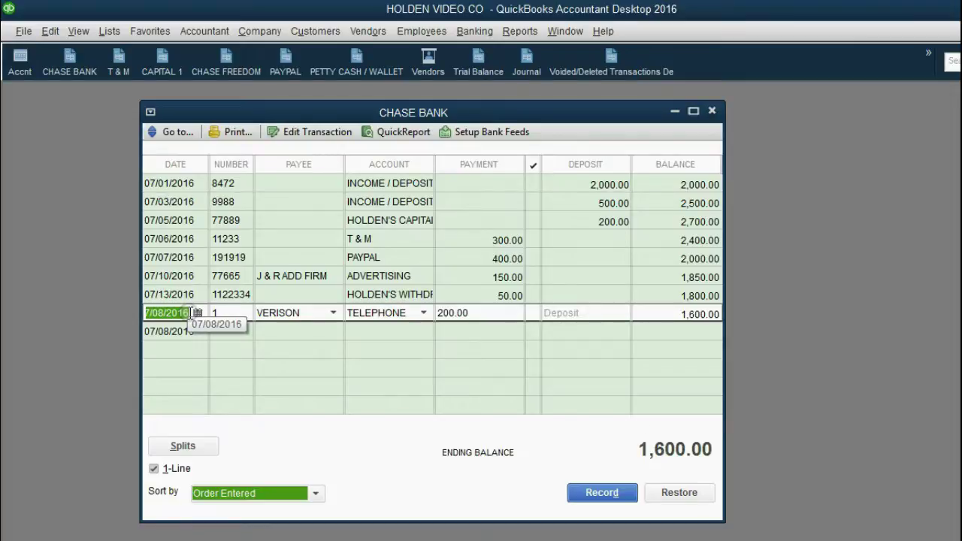
left_click(184, 295)
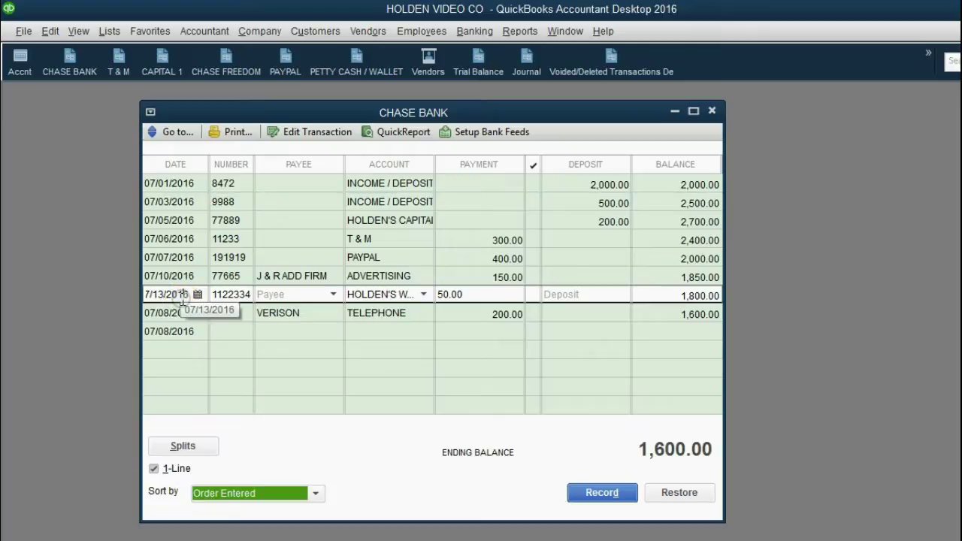
left_click(183, 312)
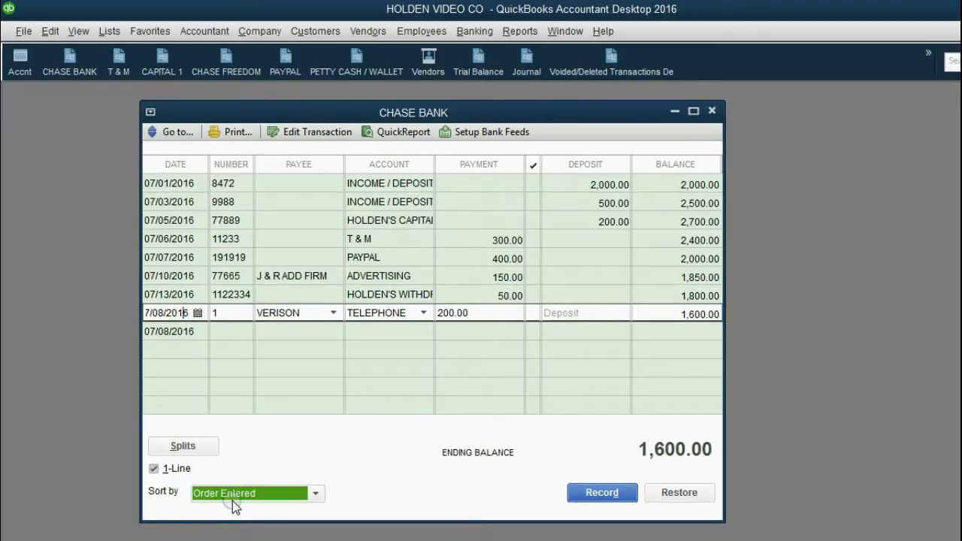
left_click(183, 296)
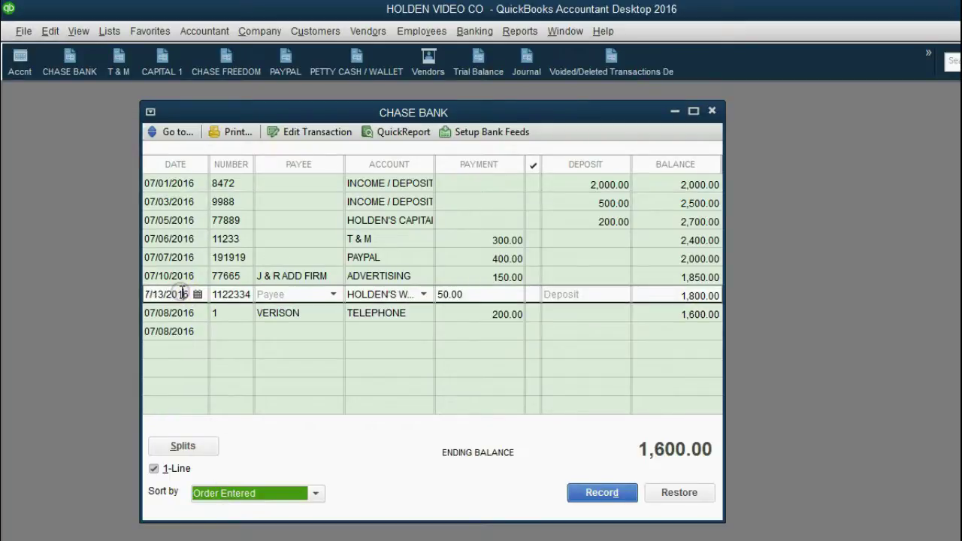
left_click(173, 314)
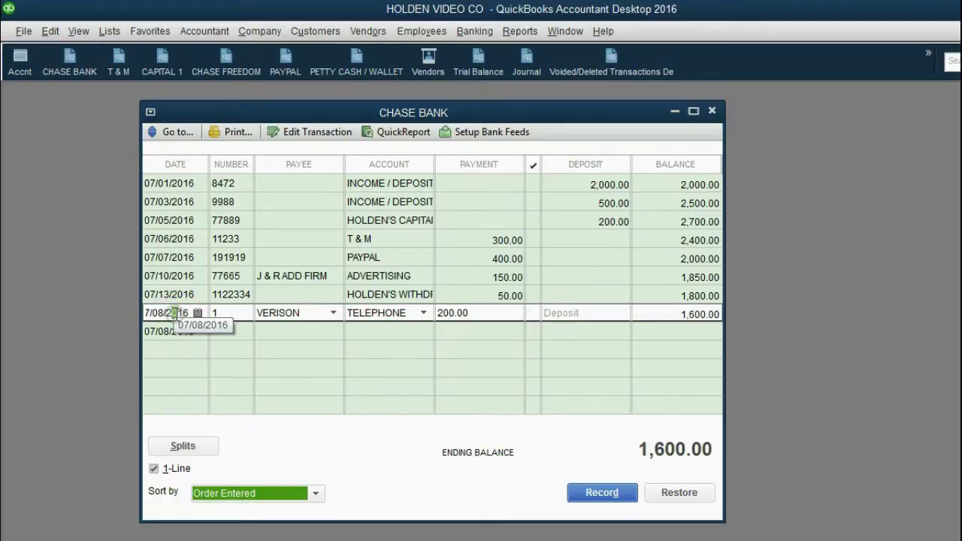
- Switch the register sorting to Date, Type, Number/Ref and back to Order Entered to compare the VERISON transaction's place
left_click(239, 493)
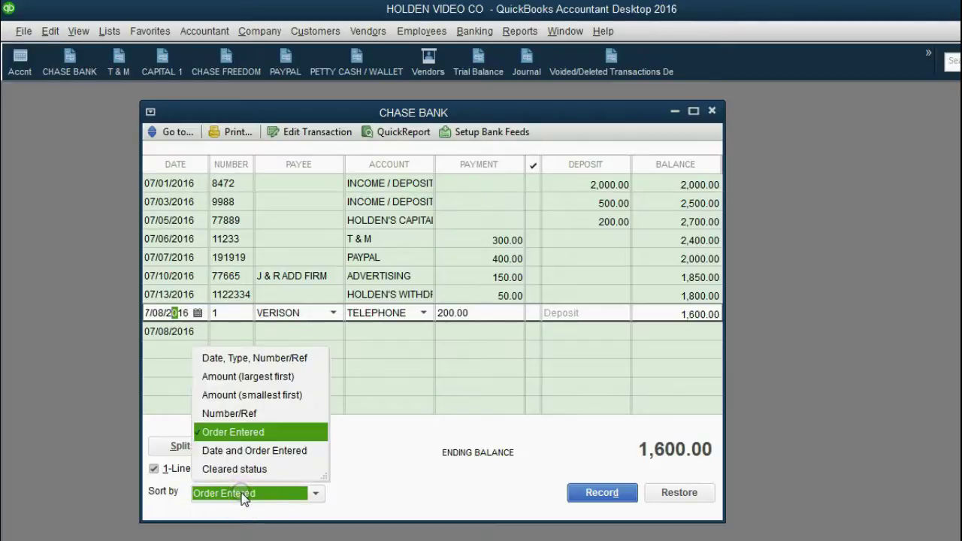
left_click(267, 358)
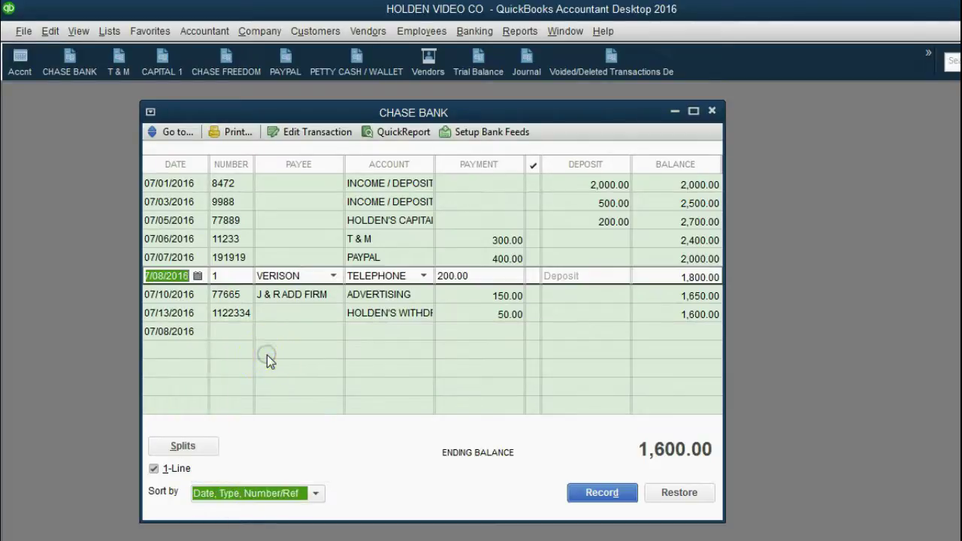
left_click(255, 493)
left_click(273, 428)
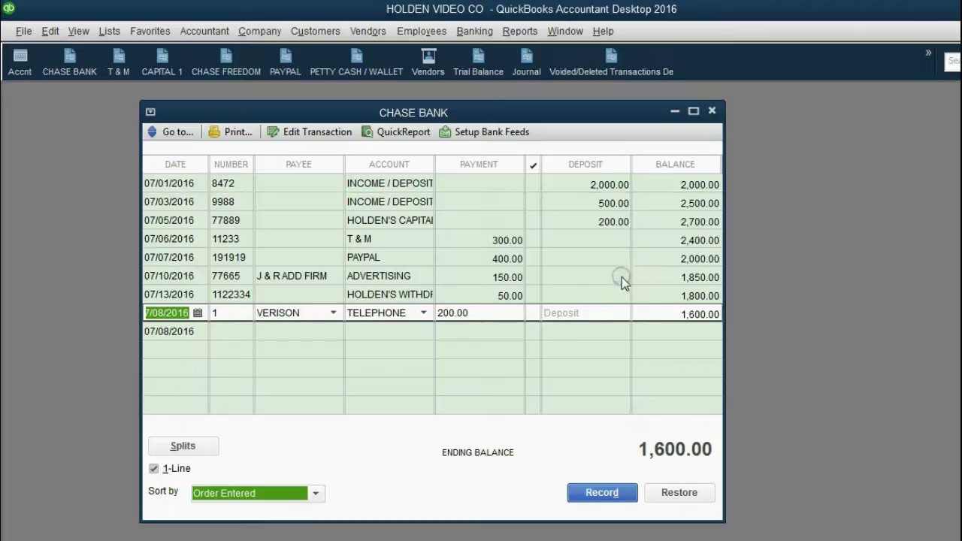
- Sort the register by Amount (largest first), then by Amount (smallest first), to compare the running balances
left_click(279, 495)
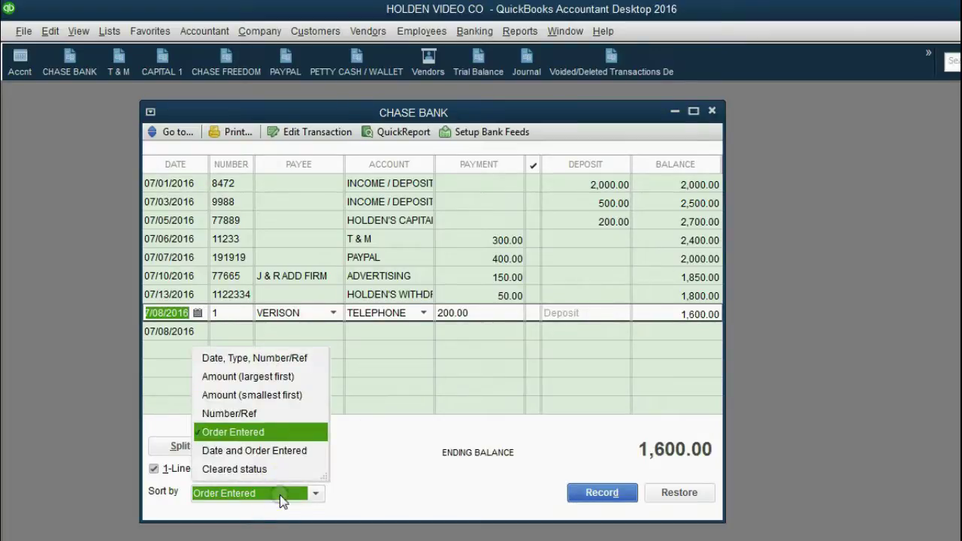
left_click(299, 375)
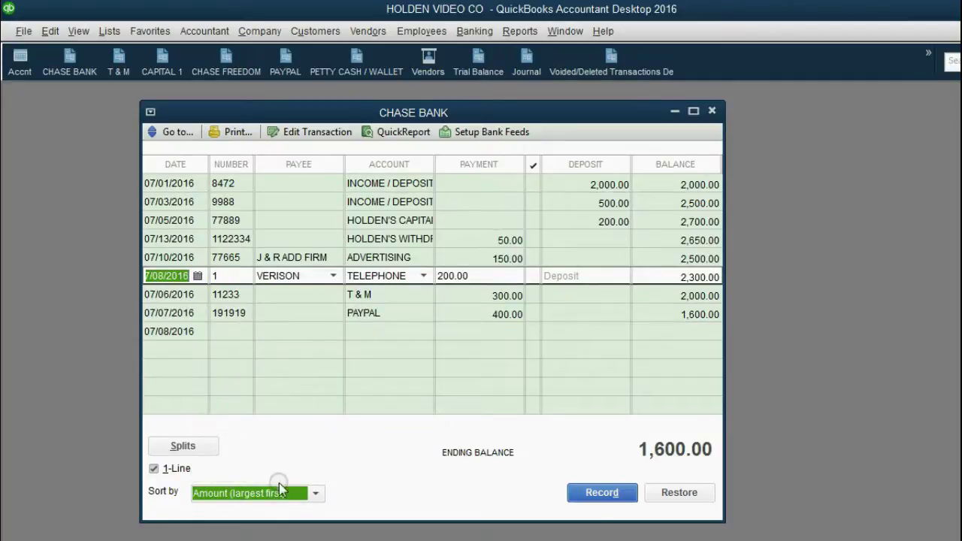
left_click(279, 489)
left_click(279, 396)
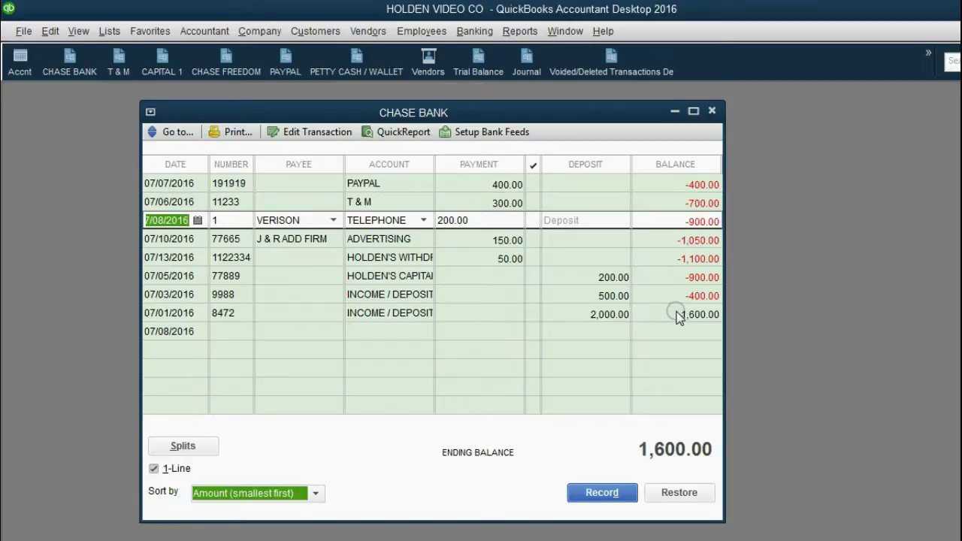
- Set the register's sort order back to Date, Type, Number/Ref
left_click(253, 491)
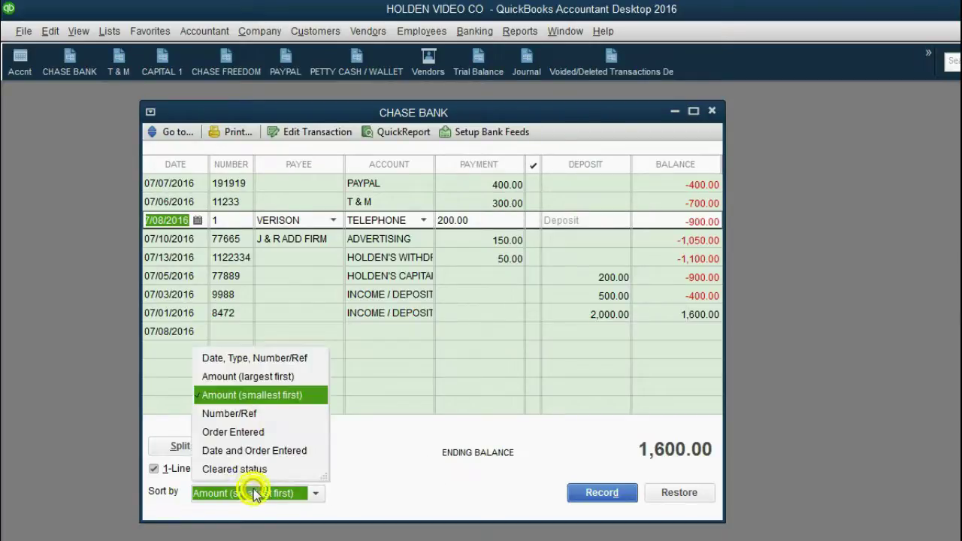
left_click(258, 357)
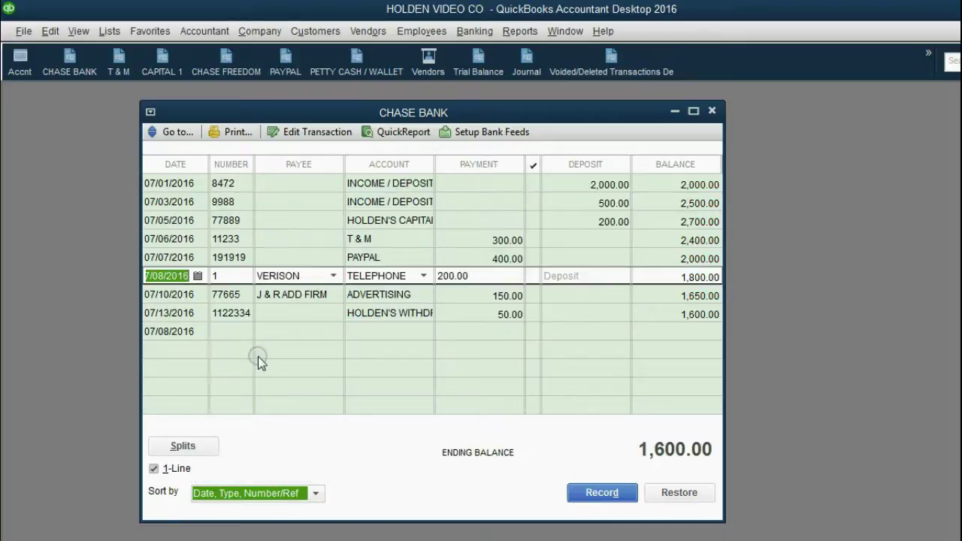